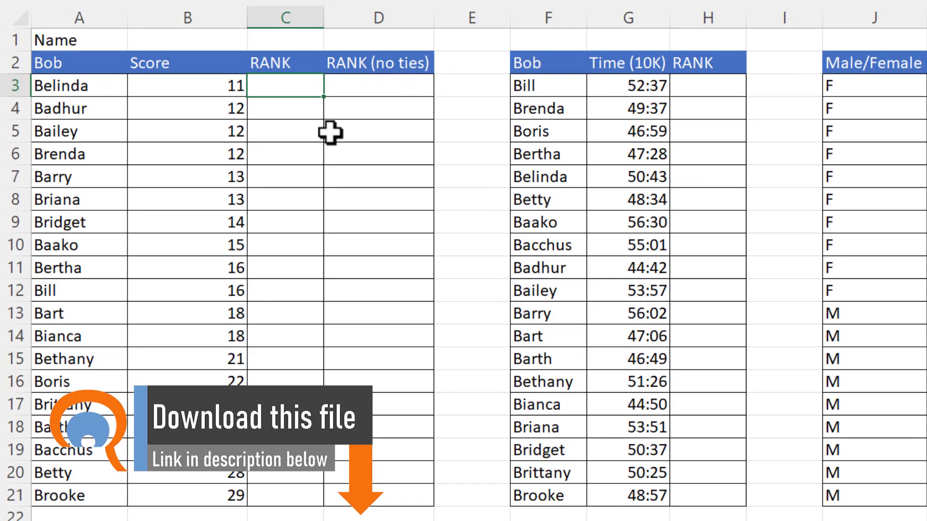
Rank the scores in C3 with =RANK.EQ(B3,$B$3:$B$21) and fill the formula down to C21
type("=ran")
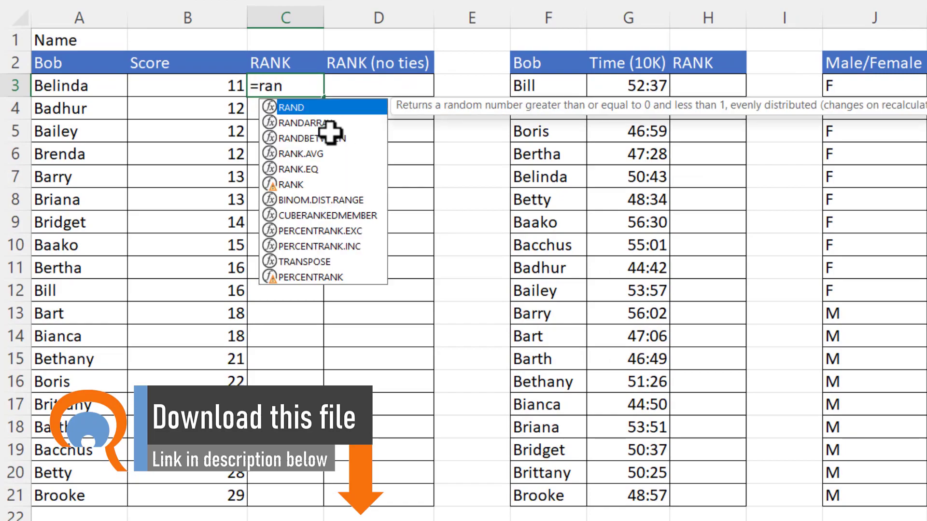
double_click(312, 170)
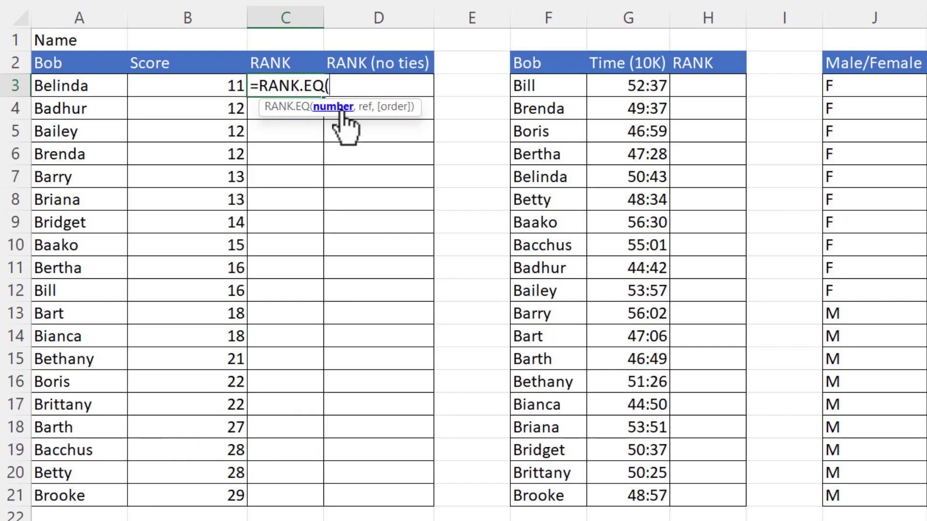
left_click(223, 88)
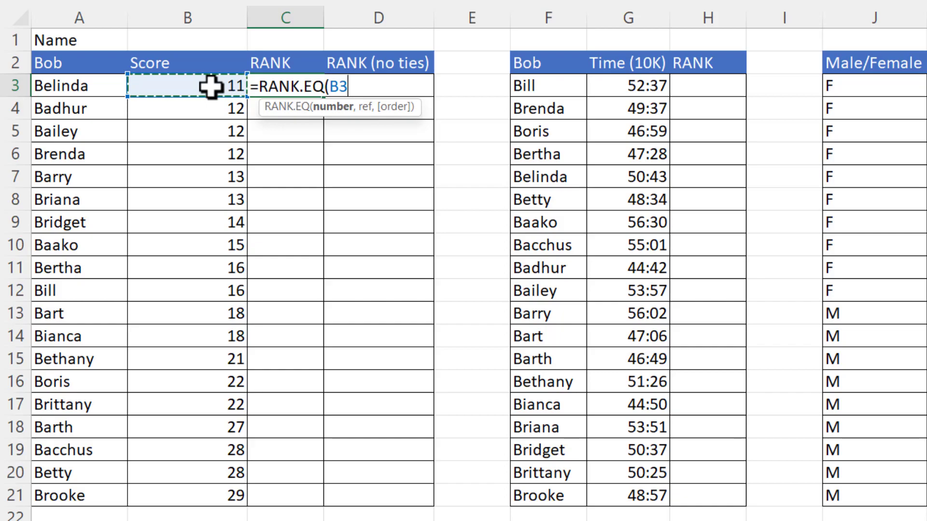
type(",")
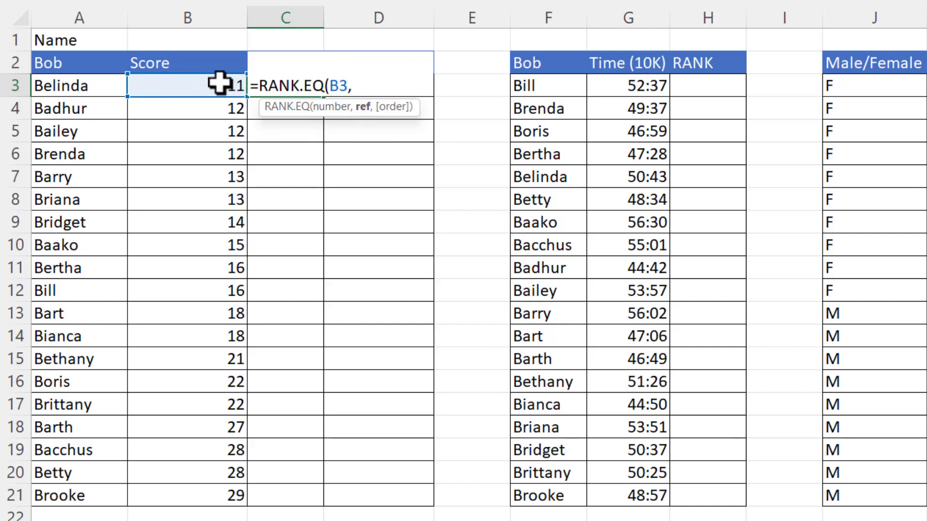
left_click_drag(220, 84, 213, 484)
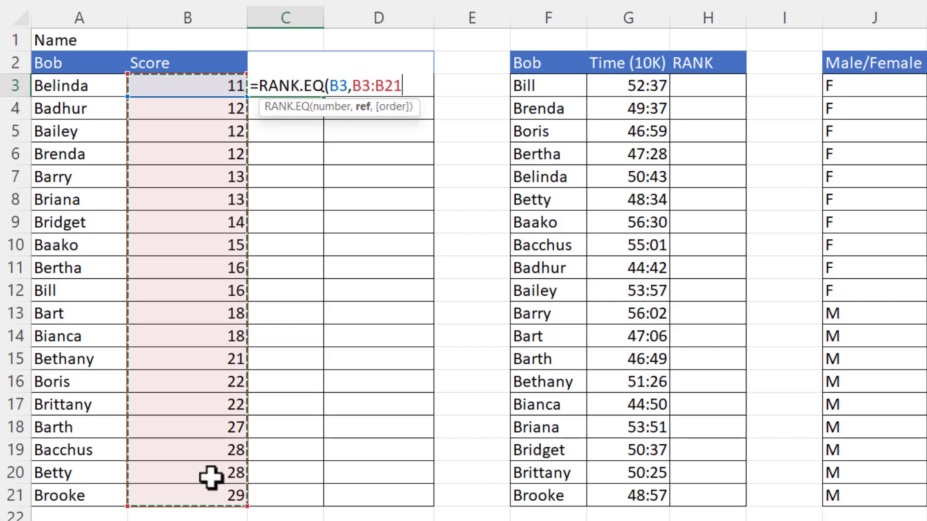
key("F4")
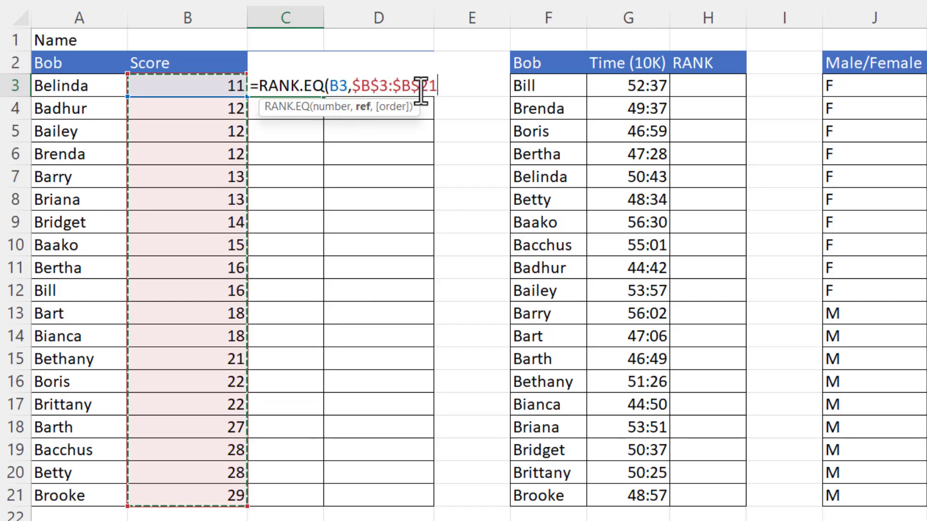
type(")")
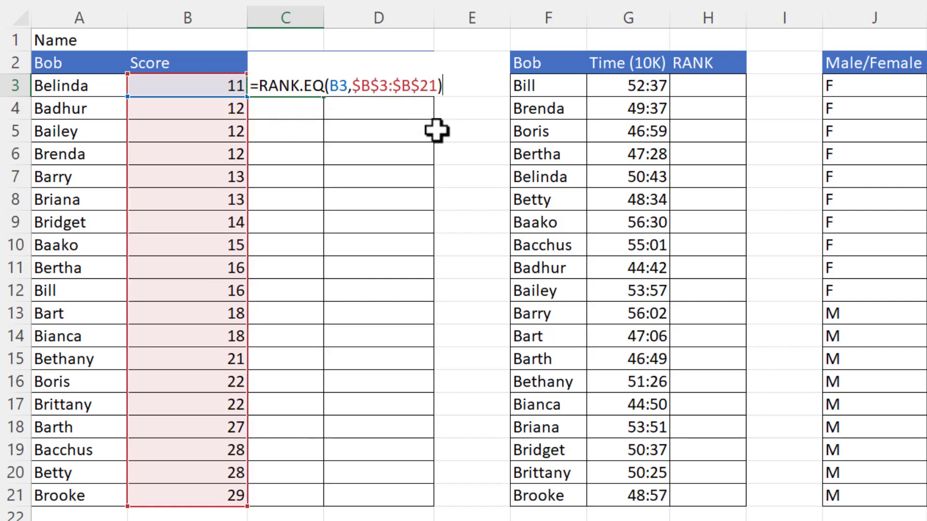
key("Return")
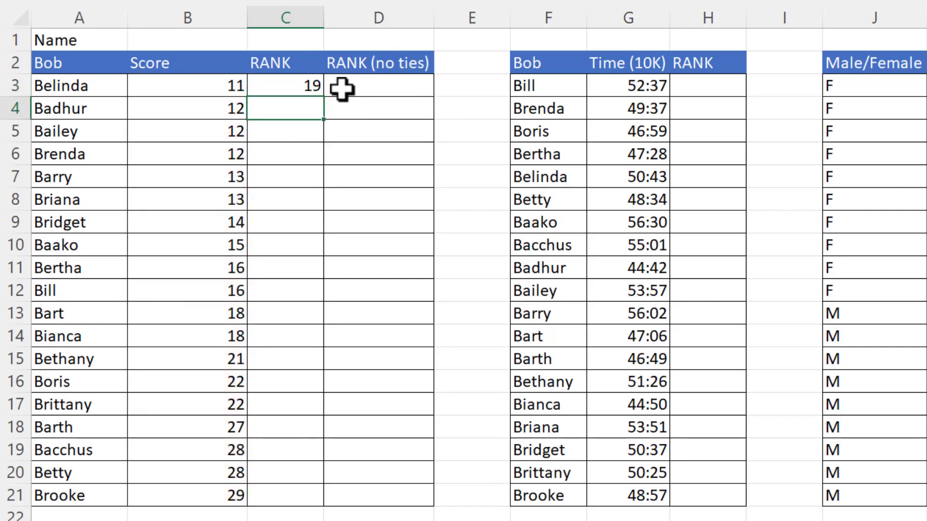
left_click(319, 89)
double_click(324, 98)
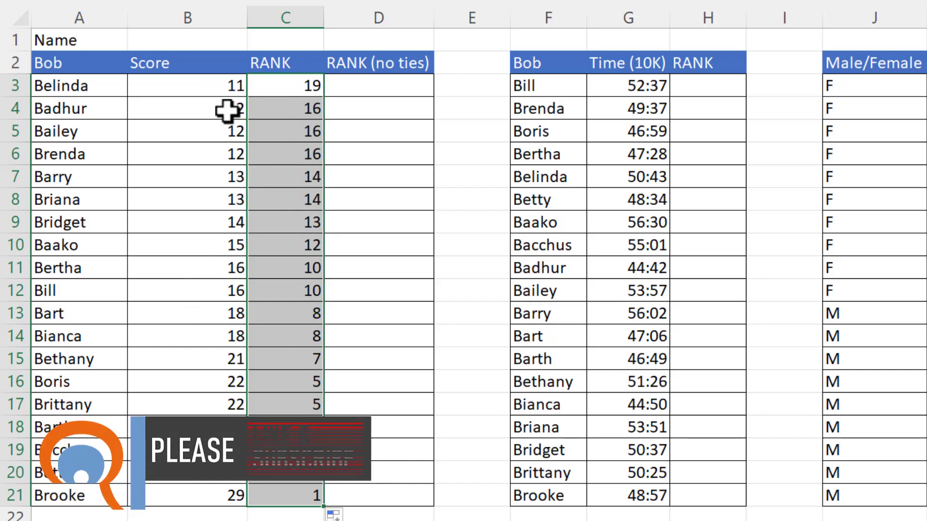
Change the function in C3 to RANK.AVG and fill the formula down the score RANK column
double_click(314, 89)
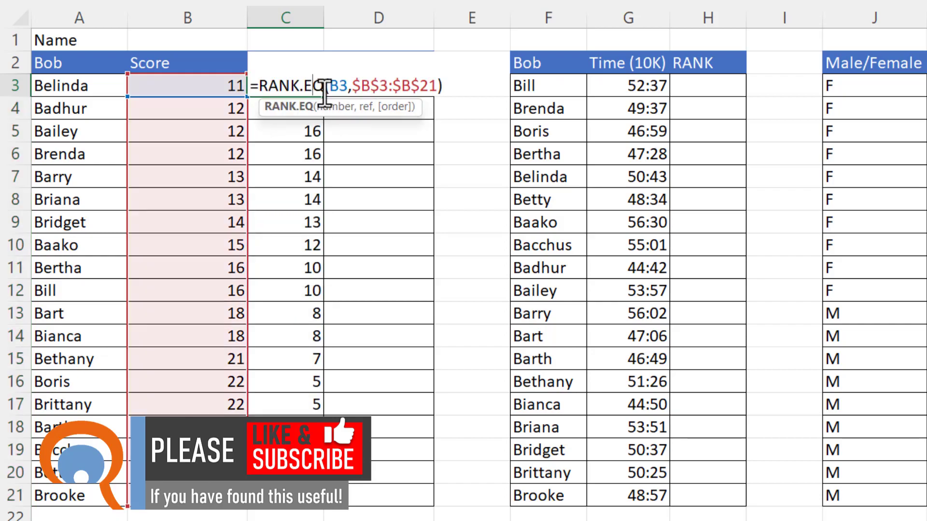
left_click_drag(326, 89, 309, 88)
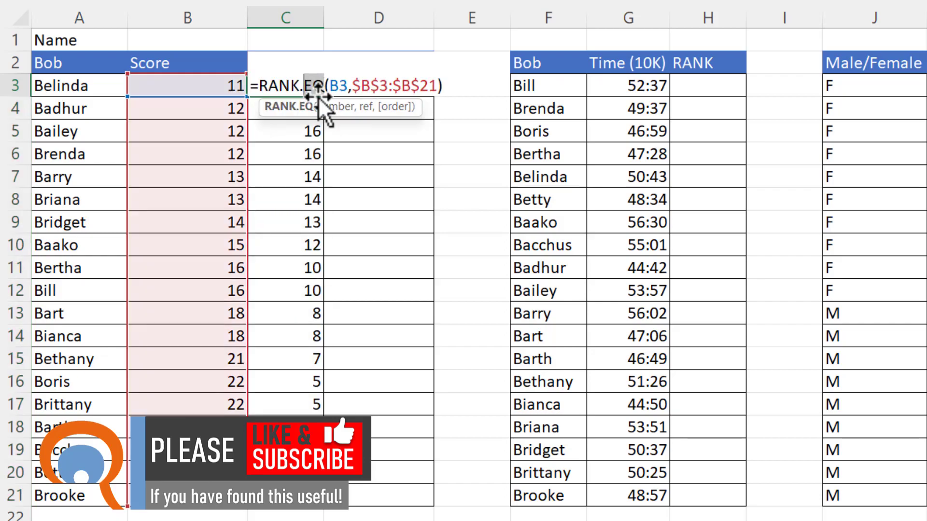
type("AVG")
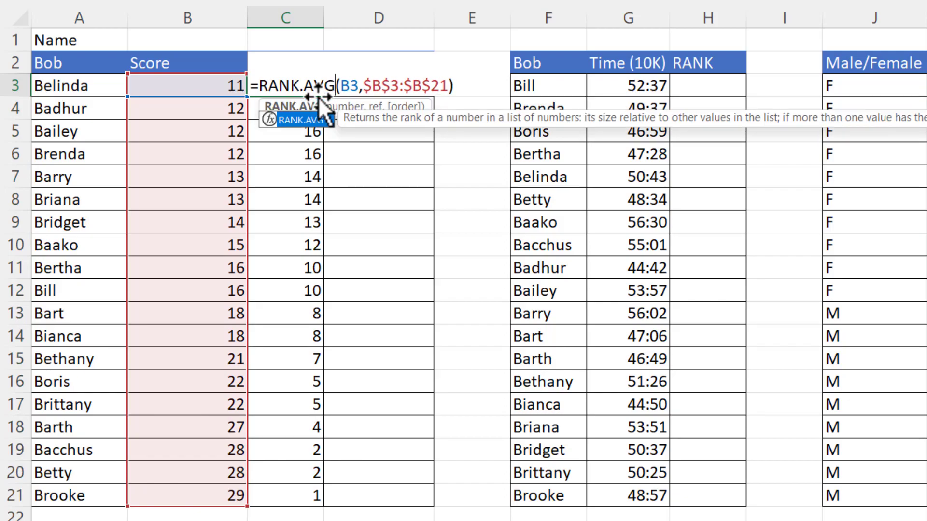
key("ctrl+Return")
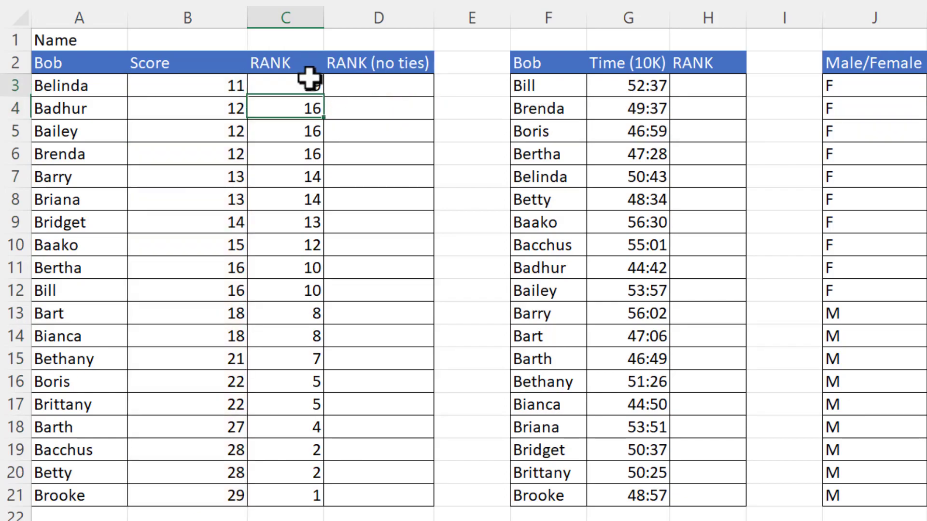
double_click(324, 97)
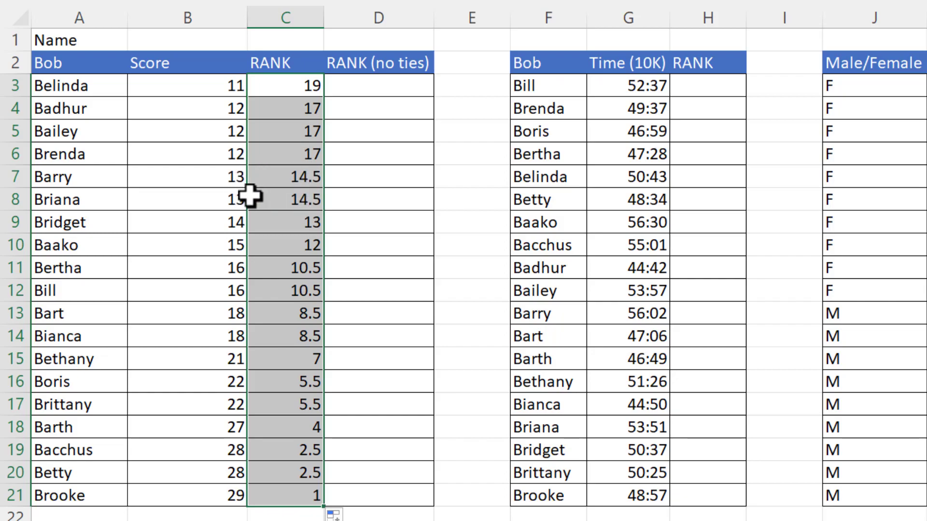
Switch the function in C3 back to RANK.EQ and fill the formula down to C21
double_click(278, 86)
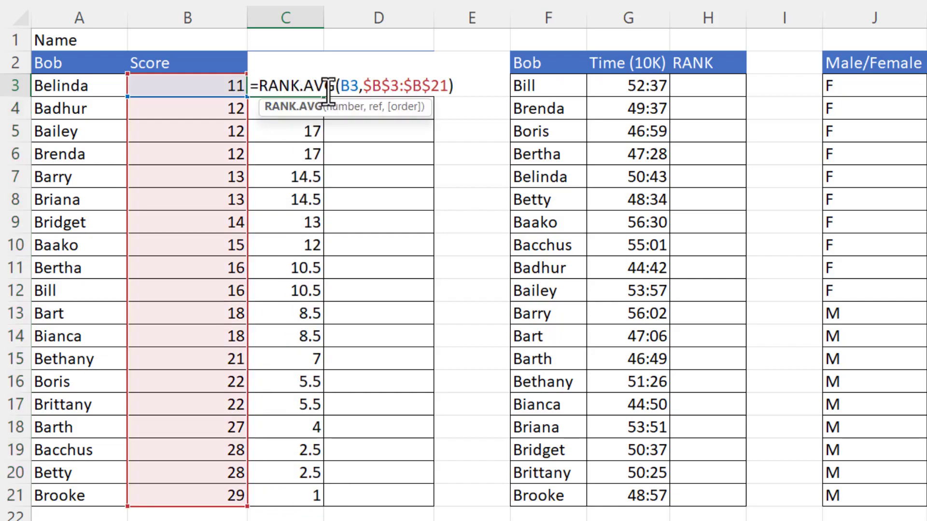
key("Escape")
double_click(306, 88)
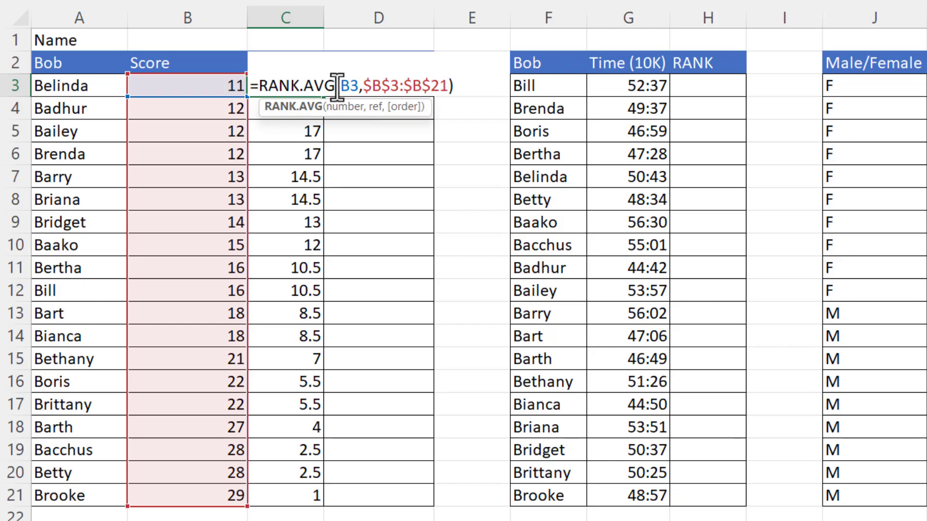
left_click_drag(334, 88, 314, 89)
type("EQ")
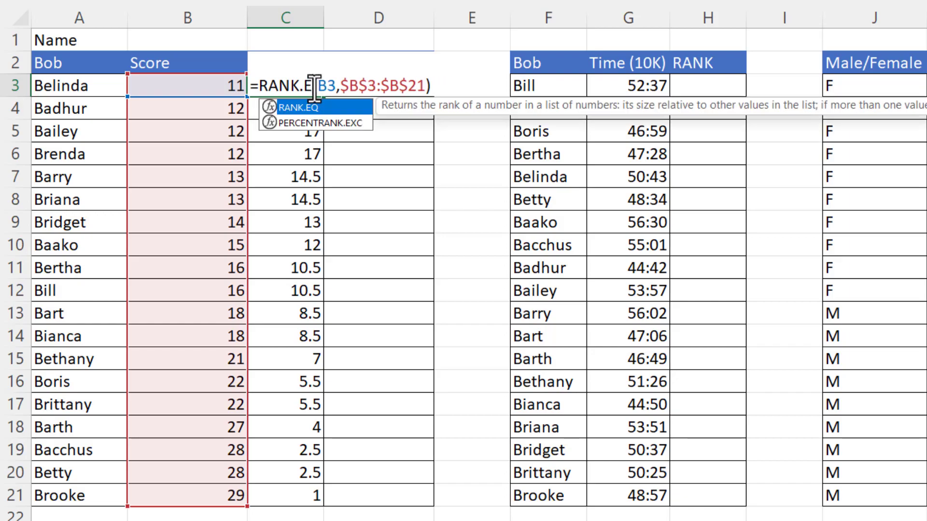
key("Return")
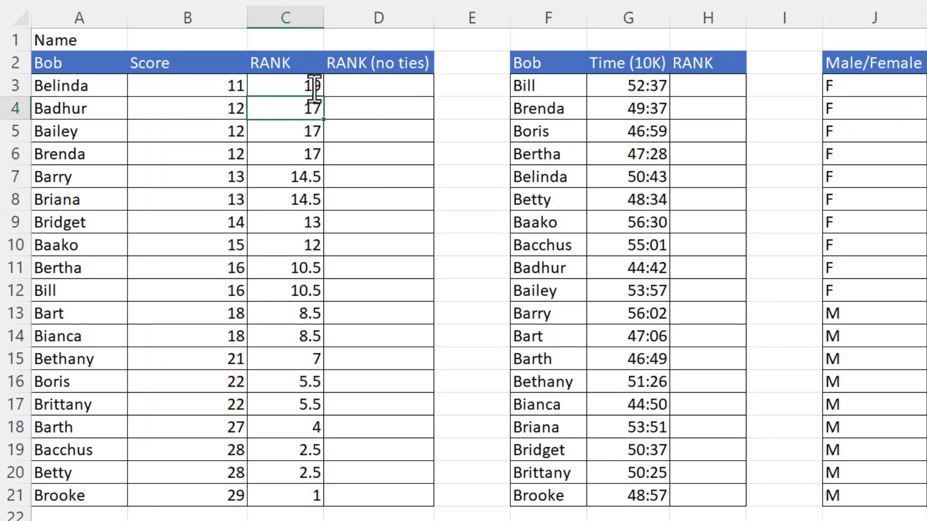
left_click(314, 88)
double_click(324, 96)
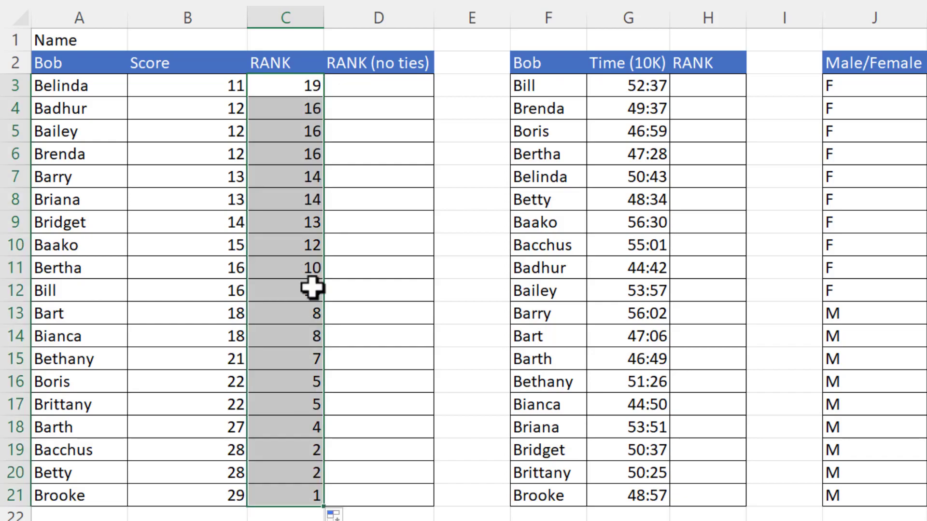
left_click(222, 494)
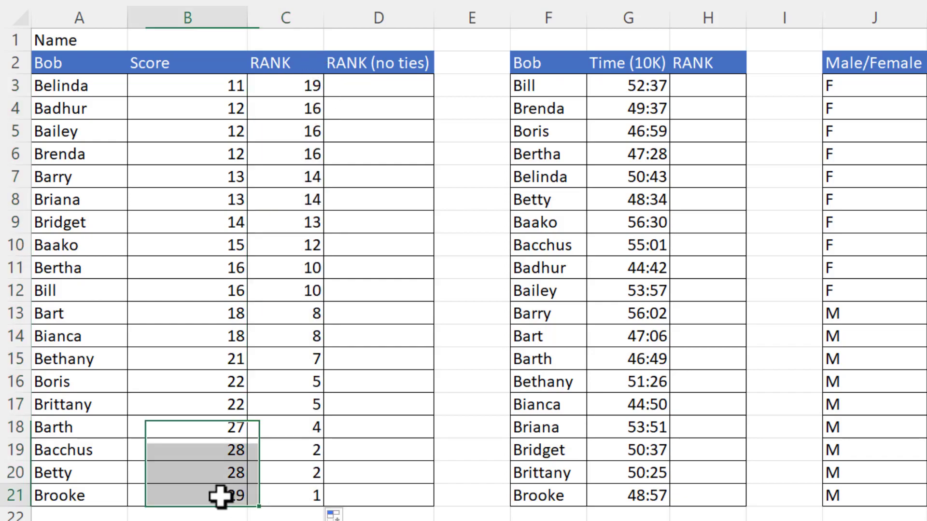
left_click(303, 498)
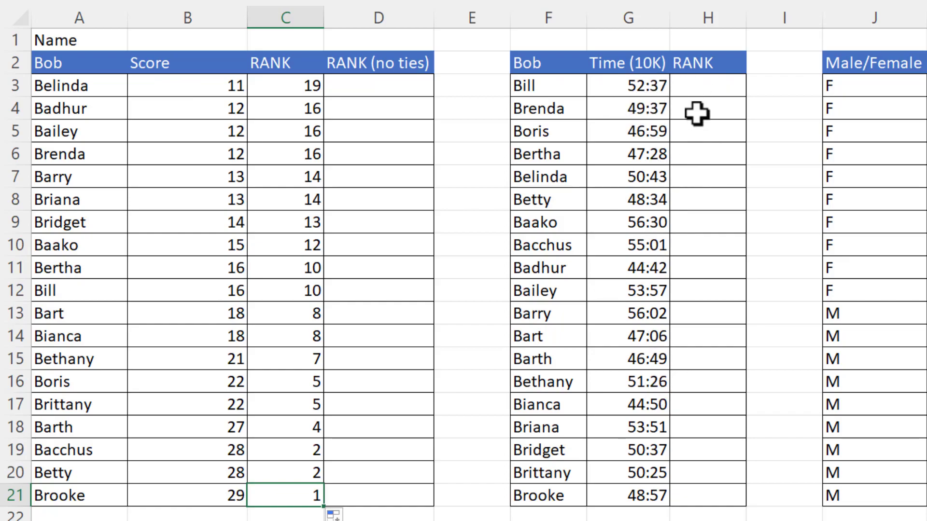
Begin a RANK.EQ formula in H3 that ranks G3 within the absolute range $G$3:$G$21
left_click(704, 88)
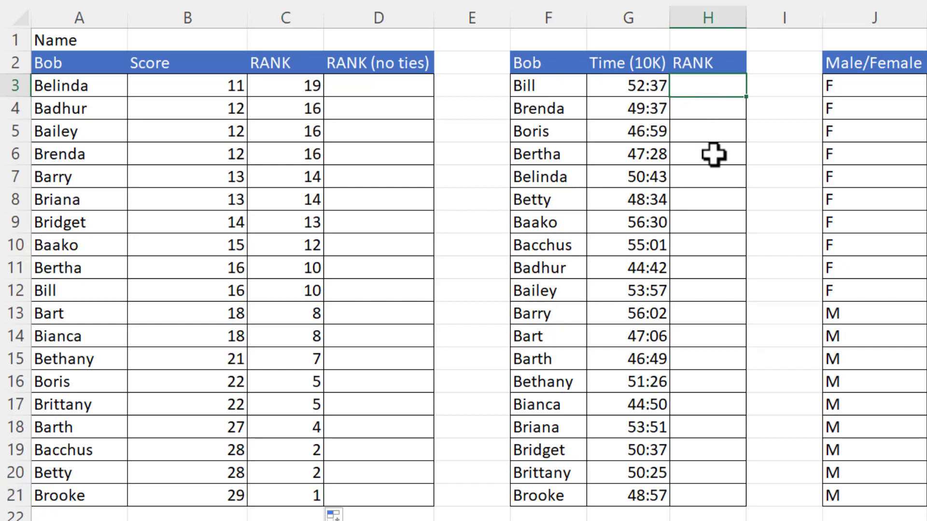
type("=ra")
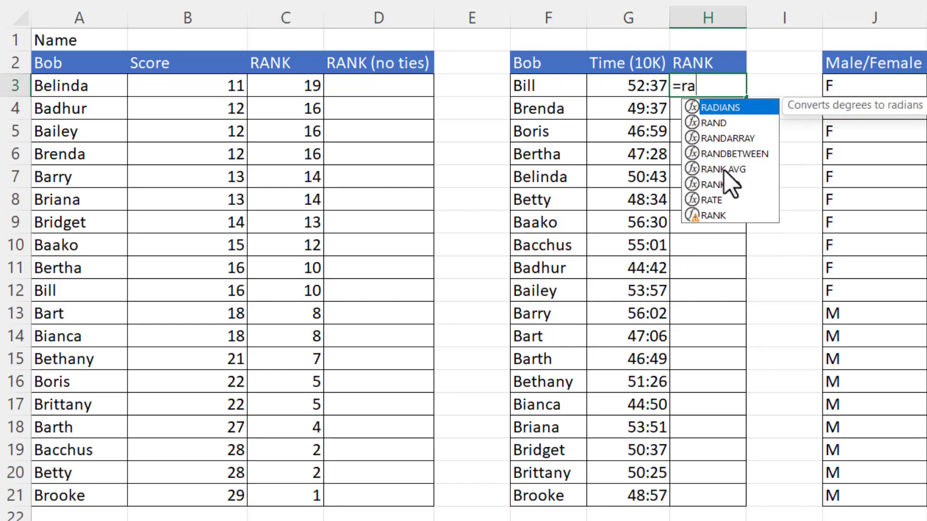
double_click(716, 185)
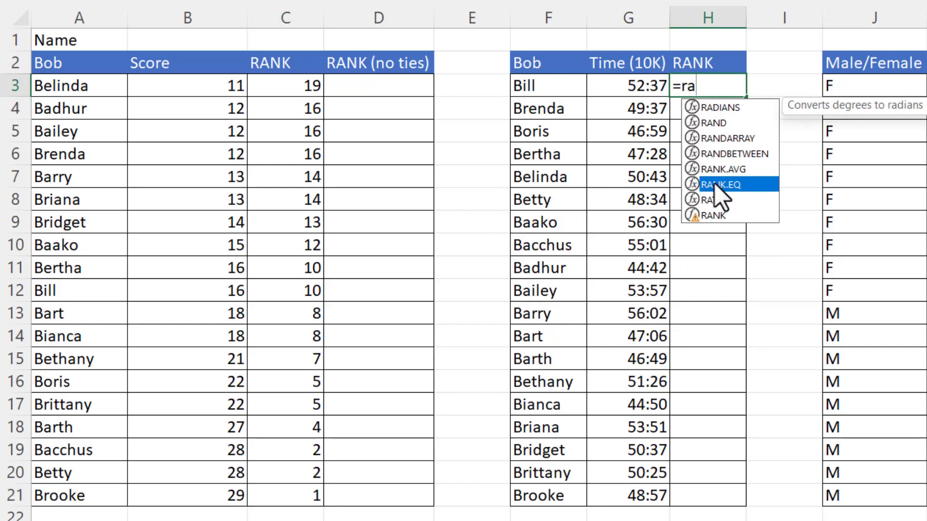
left_click(636, 87)
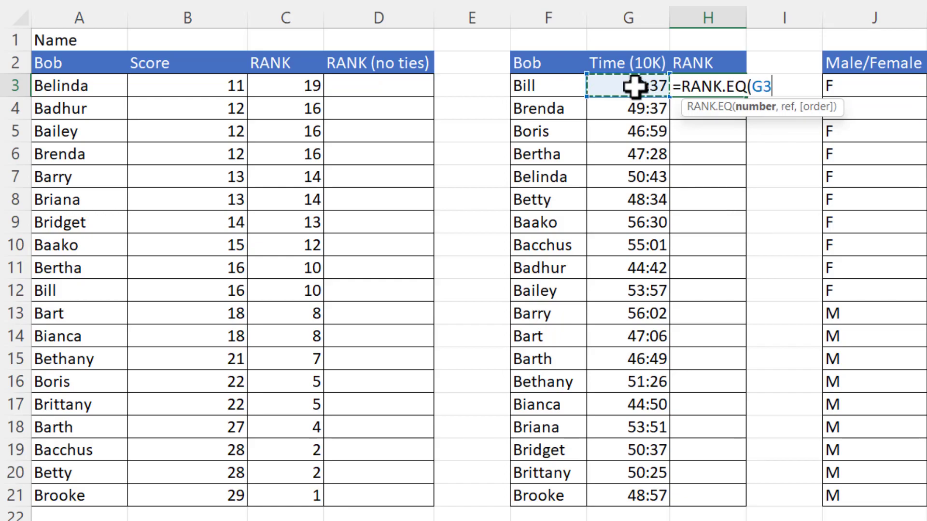
type(",")
left_click_drag(635, 87, 633, 493)
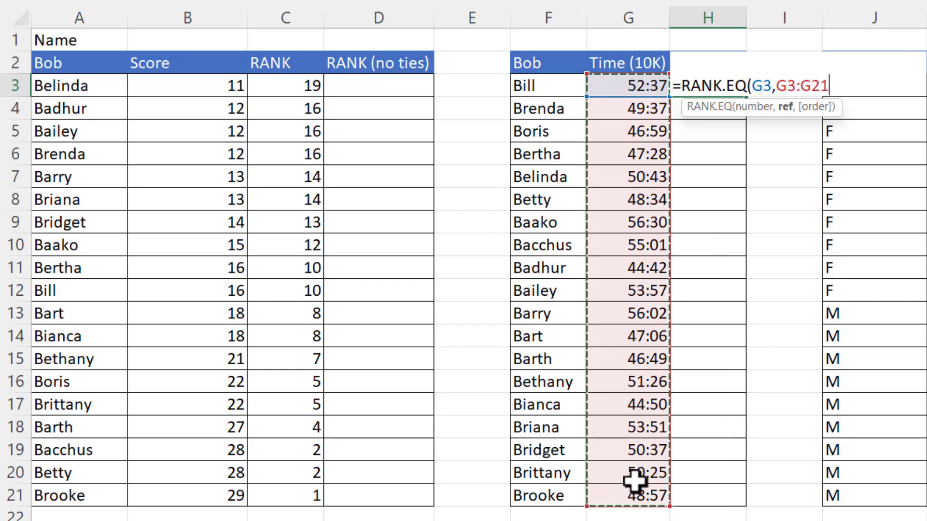
key("F4")
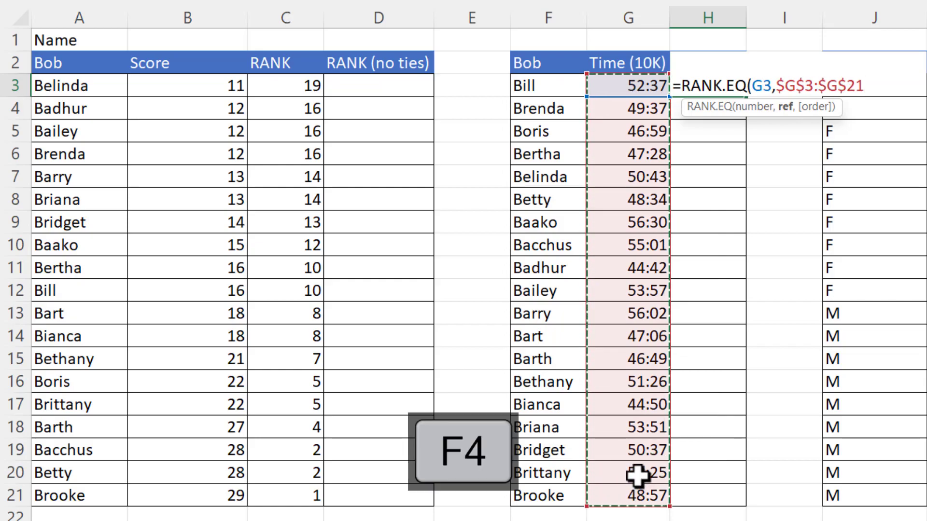
Complete the time ranking formula with order 1 (Ascending) and fill it down to H21
type(",")
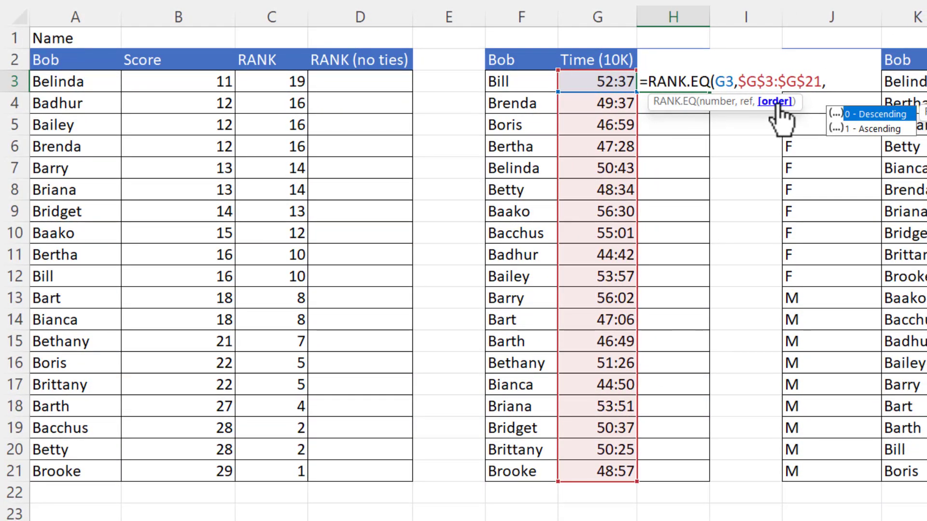
double_click(865, 129)
type(")")
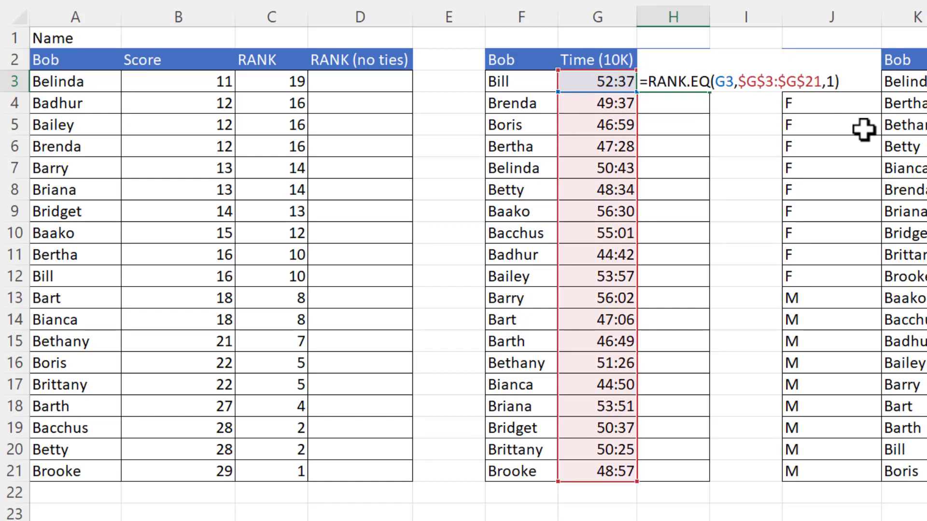
key("Return")
key("ctrl+z")
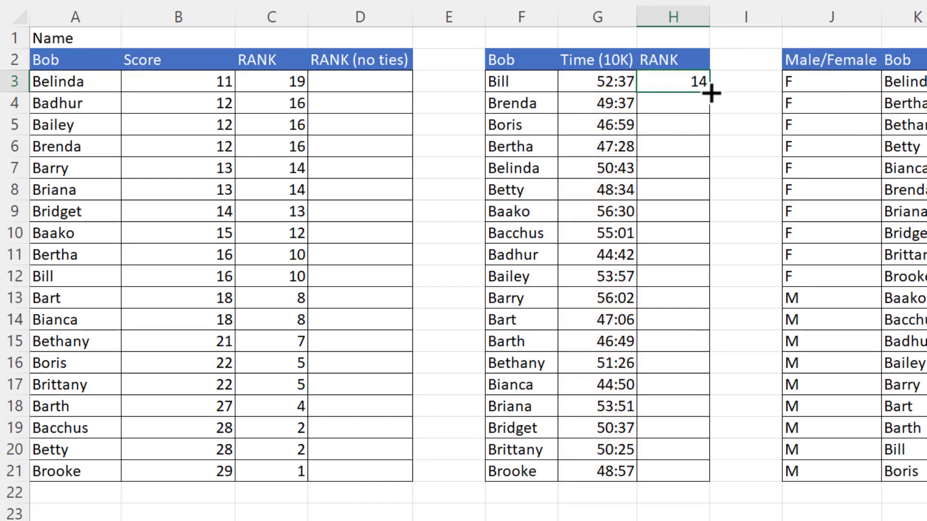
double_click(709, 92)
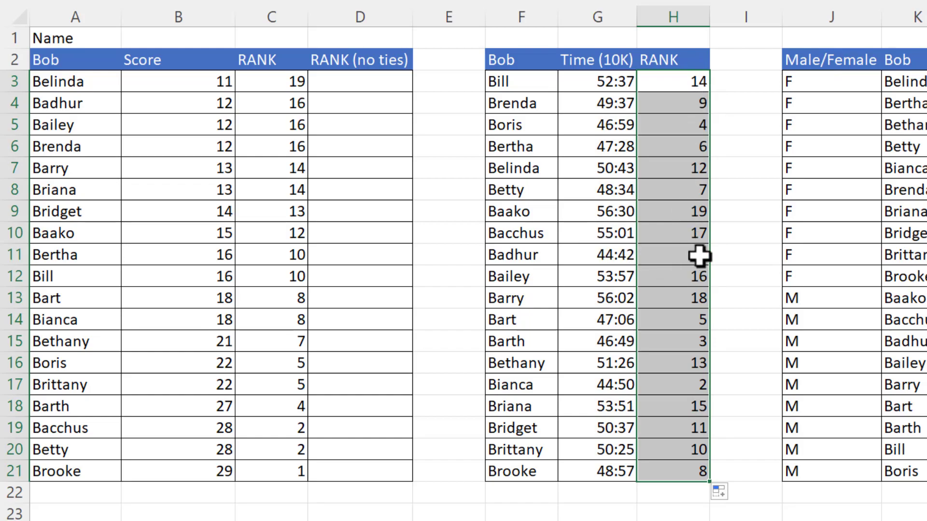
Begin a COUNTIF formula in D3 with the expanding range $B$3:B3, anchoring only its first reference
left_click(359, 86)
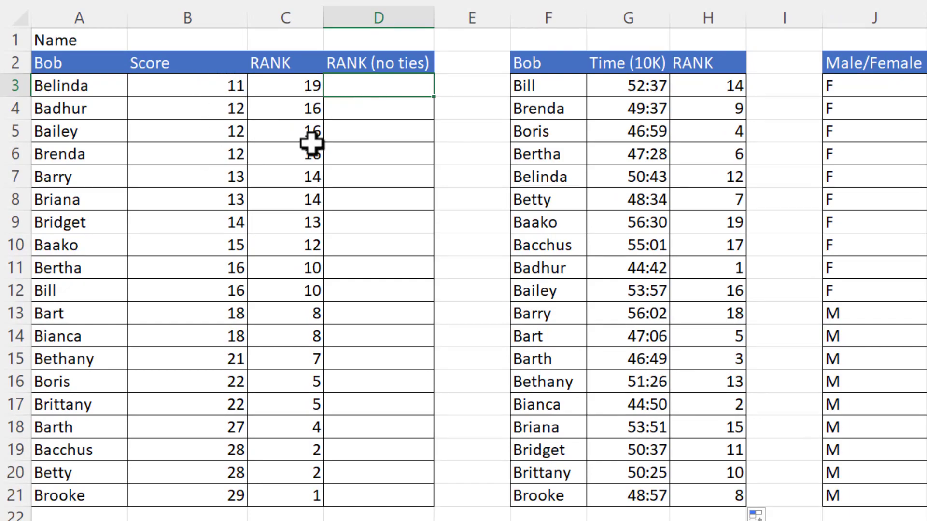
type("cop")
key("BackSpace")
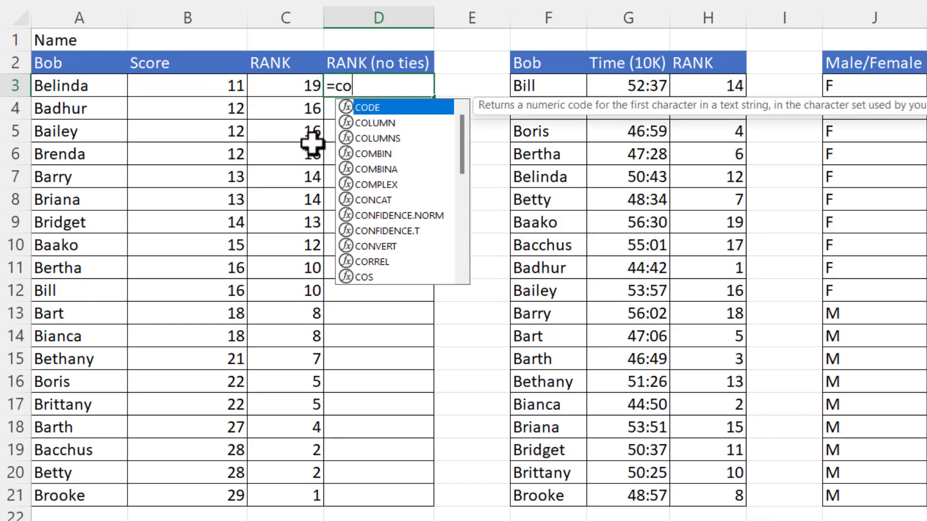
type("unt")
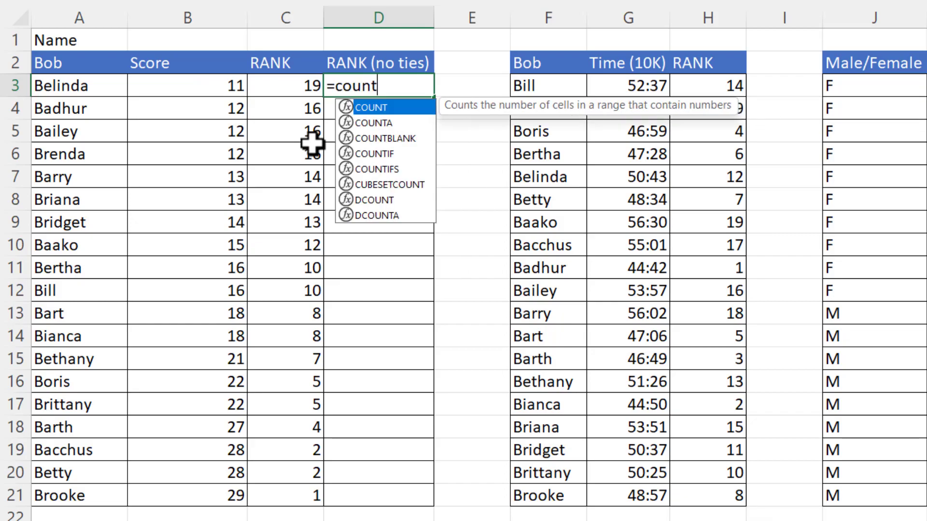
type("if(")
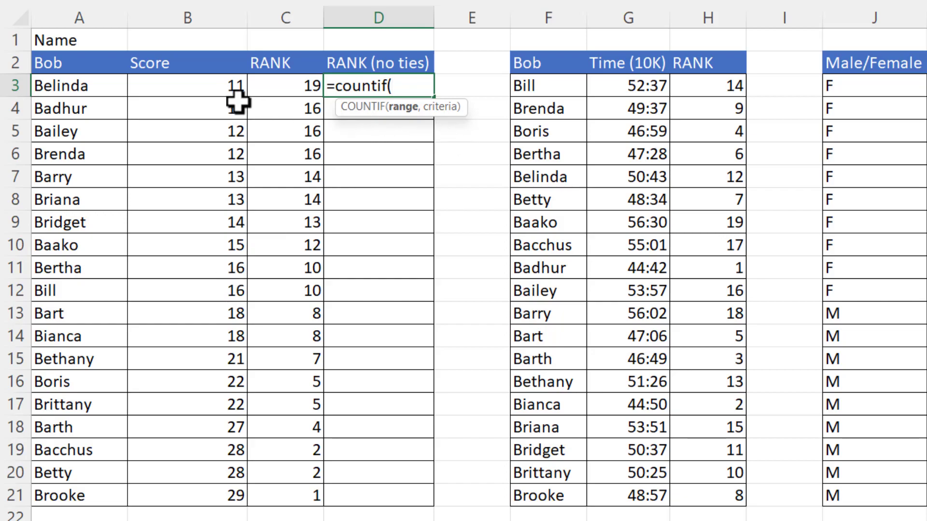
left_click(228, 86)
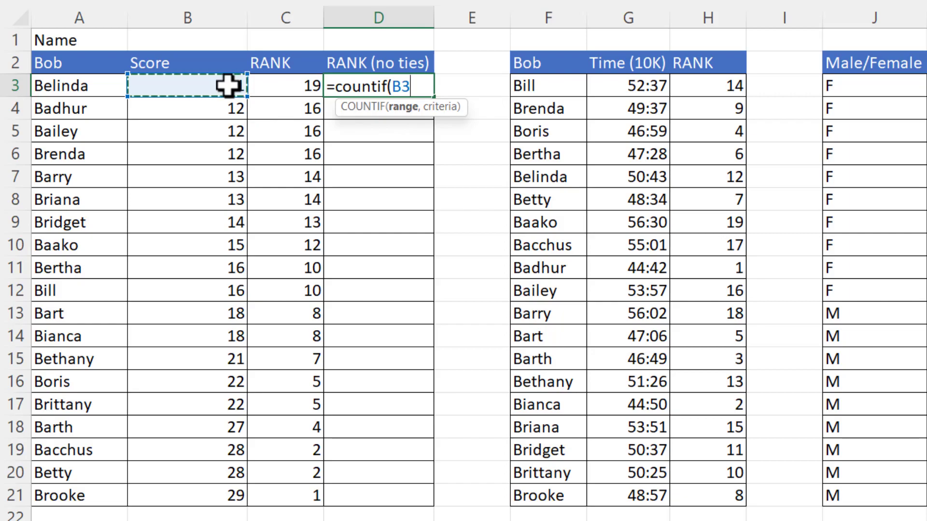
type(":")
left_click(228, 85)
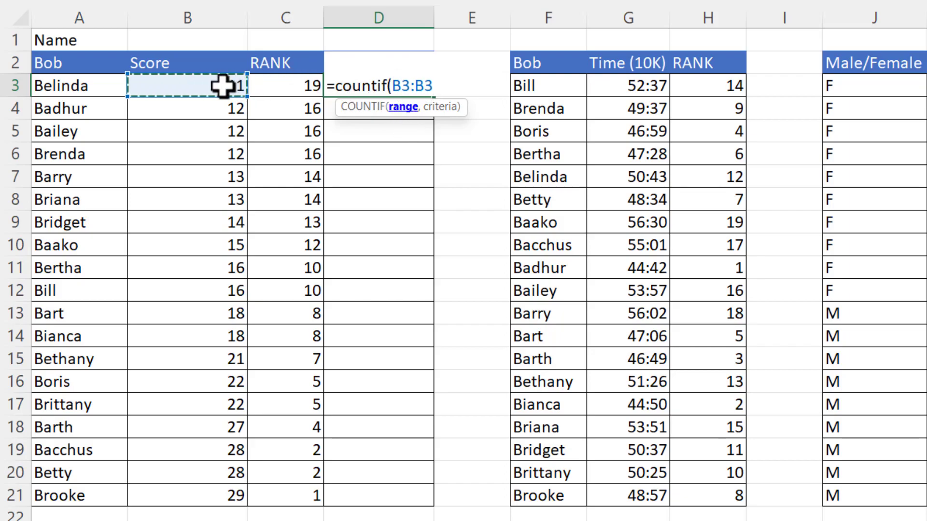
left_click(404, 85, "shift")
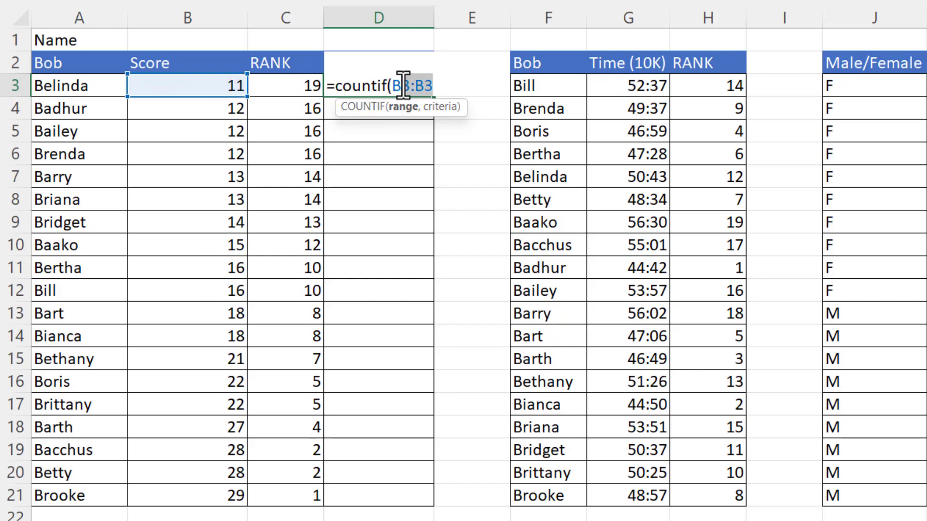
left_click(403, 86)
key("F4")
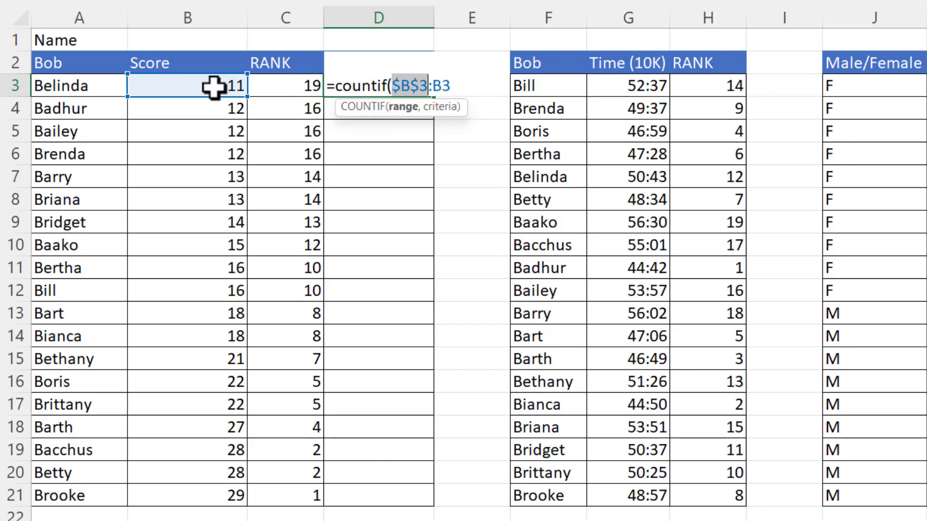
left_click(455, 86)
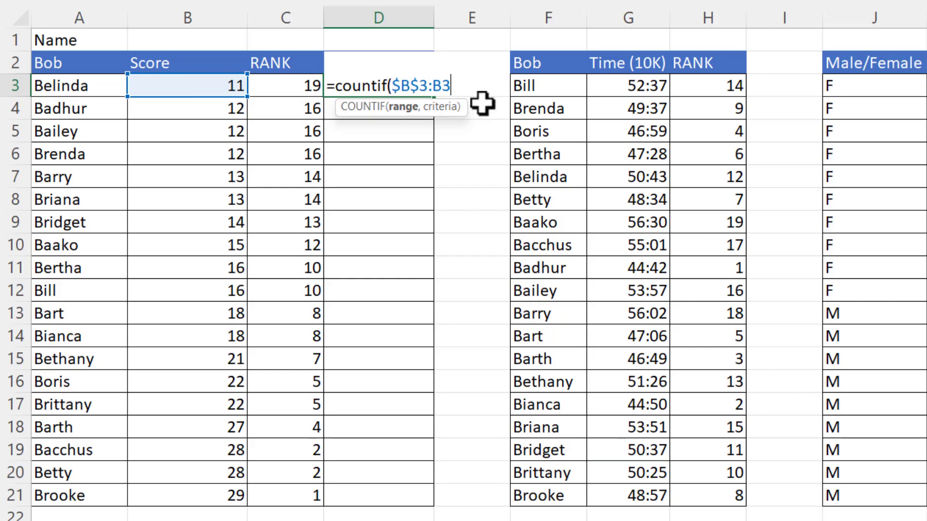
Complete the COUNTIF formula in D3 with B3 as the criteria and fill it down to D21
type(",")
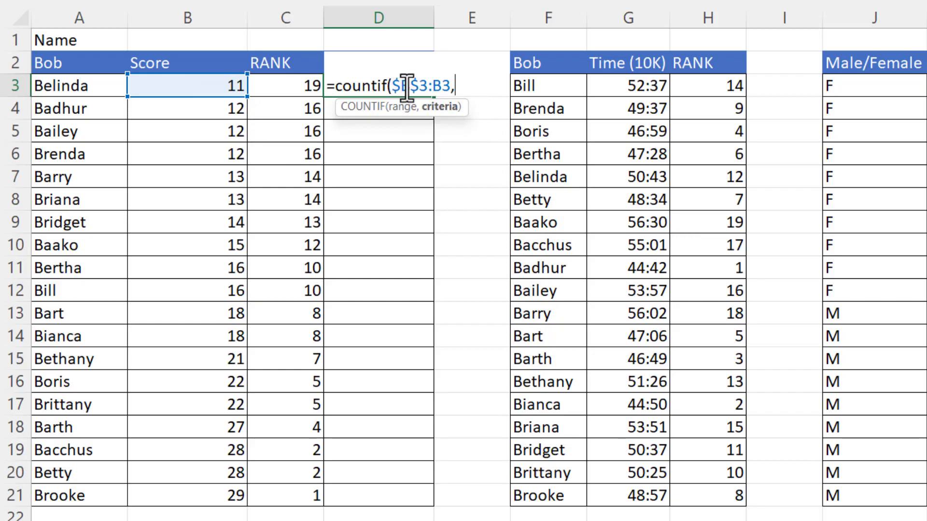
left_click(209, 86)
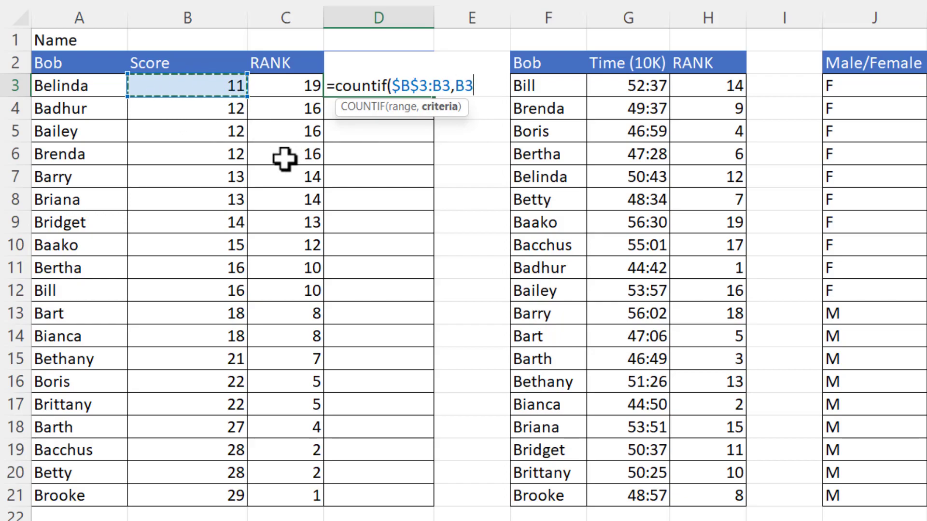
type(")")
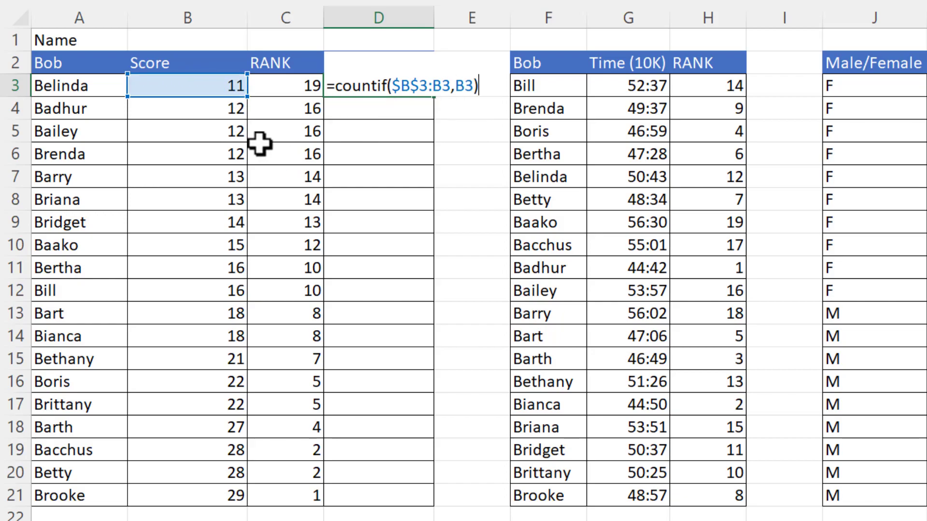
key("Return")
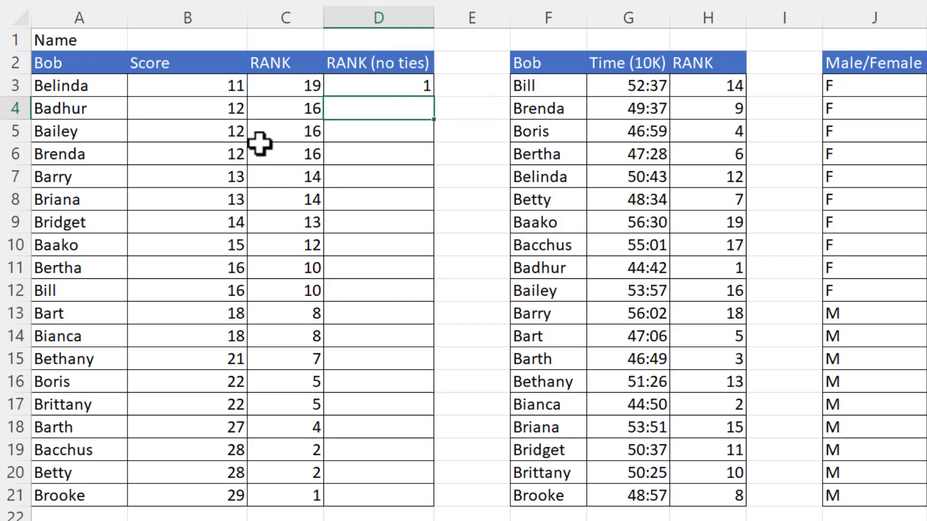
left_click(419, 94)
double_click(435, 100)
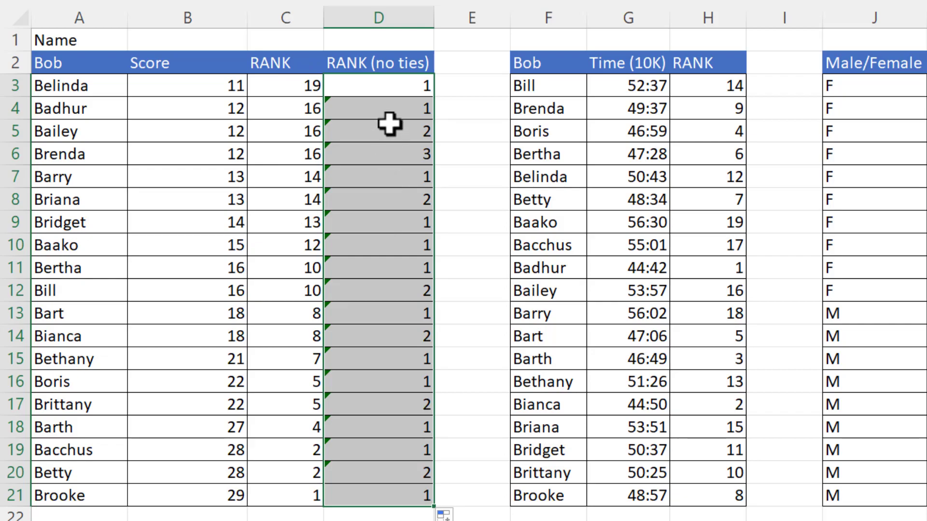
Insert RANK(B3,$B$3:$B$21)+ before the COUNTIF in D3 and fill the combined formula down to D21
double_click(384, 87)
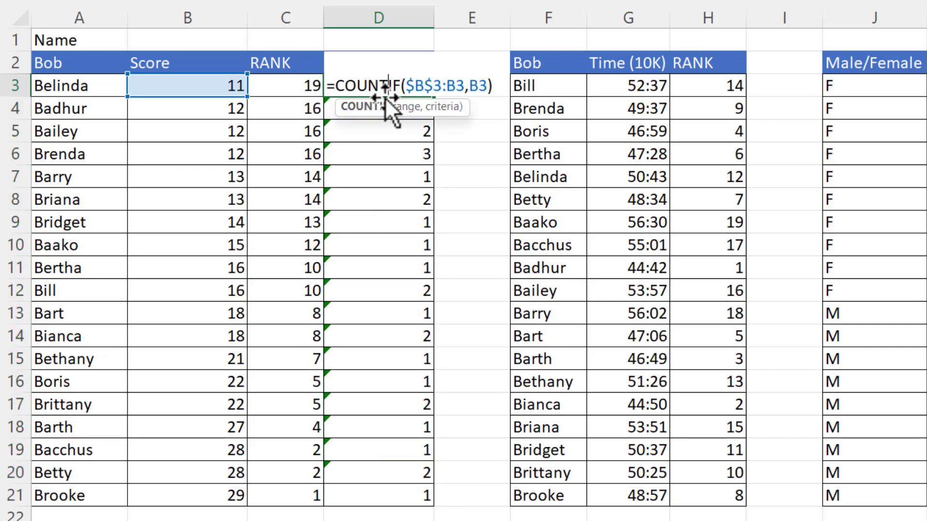
left_click(340, 86)
type("rank(")
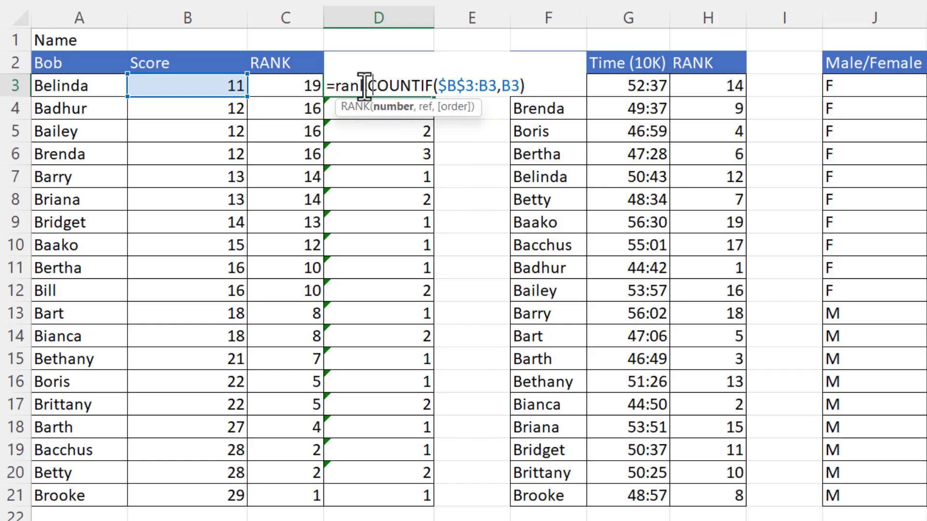
left_click(212, 86)
type(",")
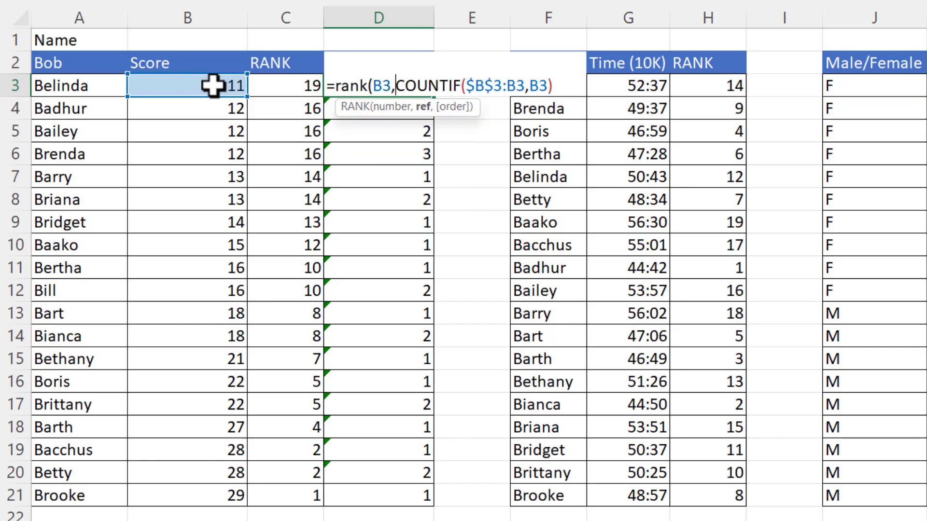
left_click_drag(224, 85, 228, 482)
key("F4")
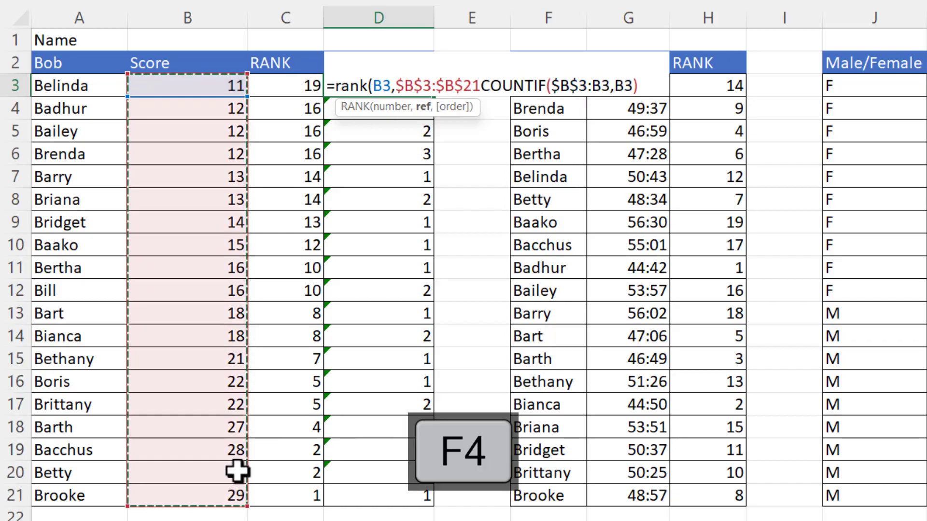
type(")+")
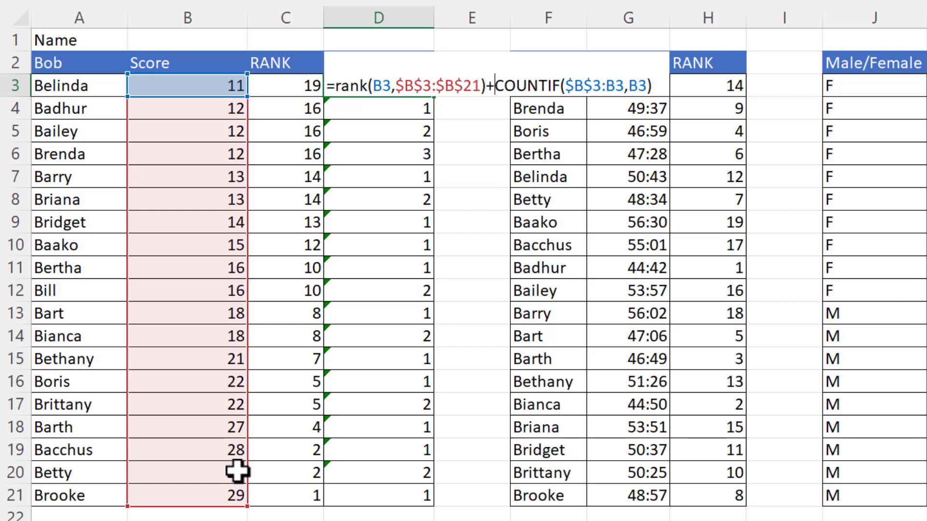
key("Return")
left_click(424, 87)
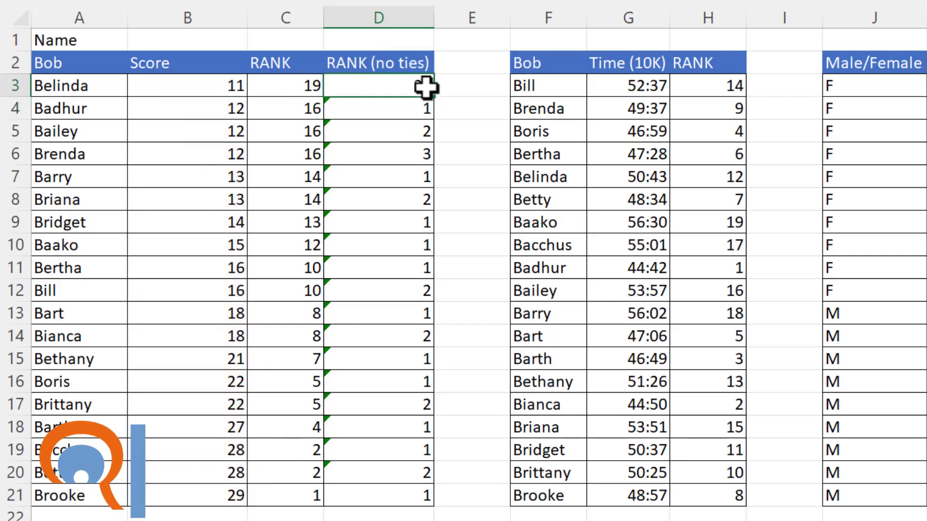
double_click(434, 97)
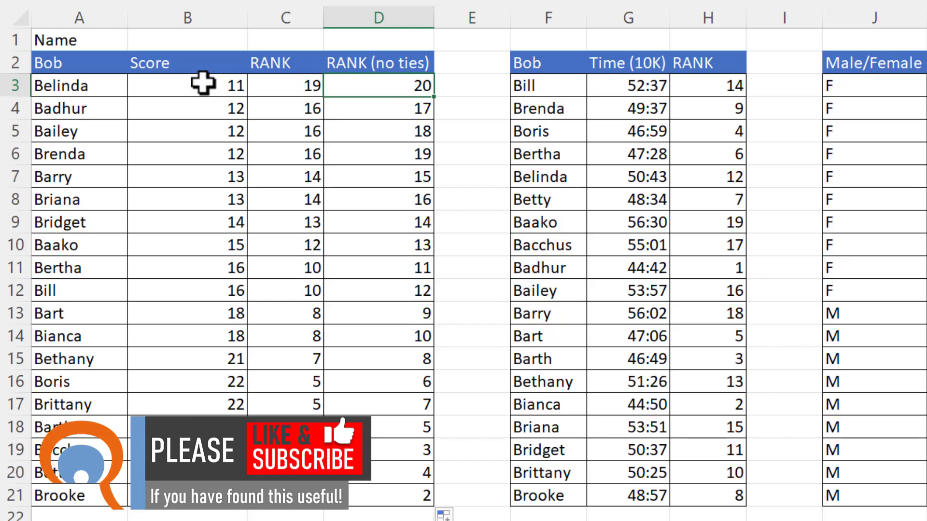
Append -1 to the end of the RANK plus COUNTIF formula in D3 and fill it down to D21
double_click(419, 85)
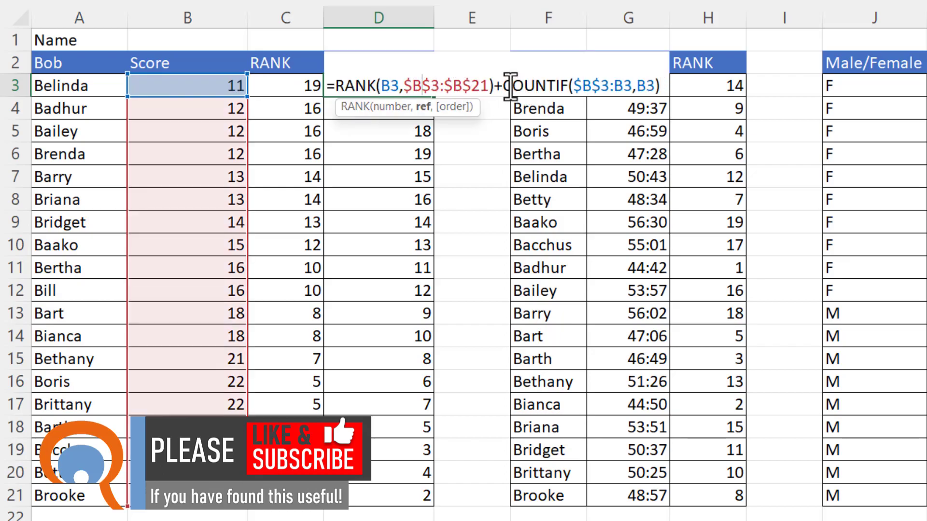
left_click_drag(519, 86, 670, 86)
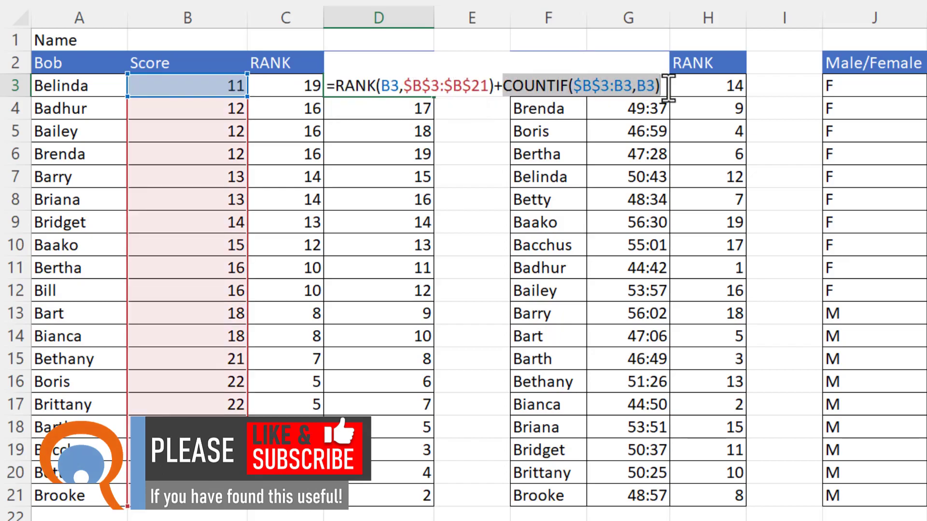
left_click(669, 88)
type("-")
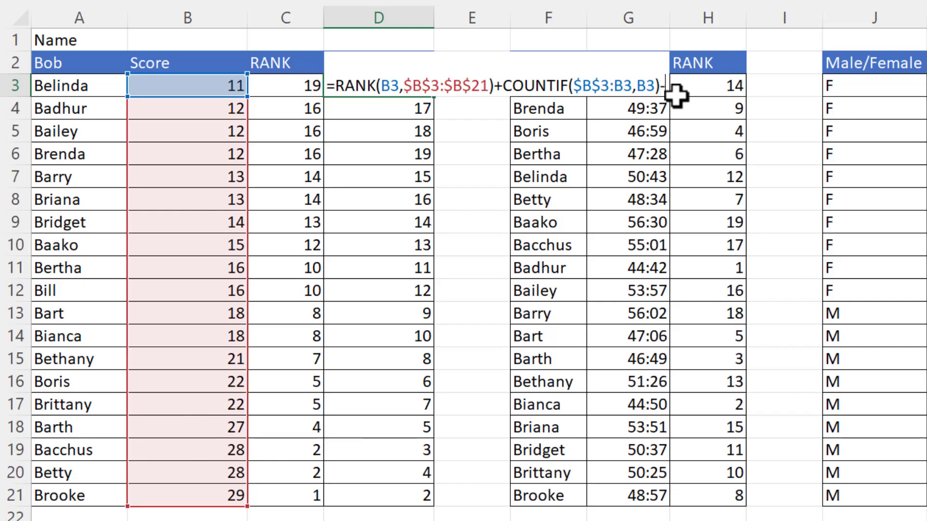
type("1")
key("Return")
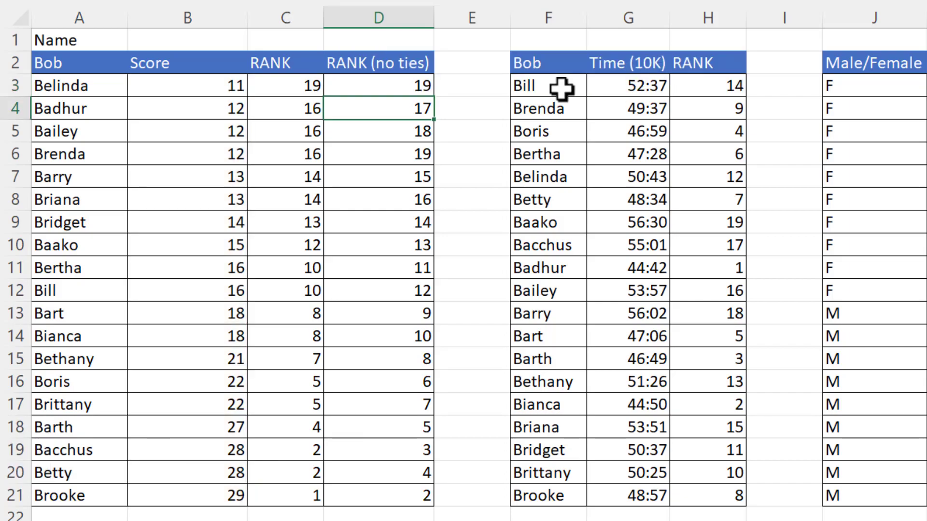
left_click(425, 88)
double_click(434, 97)
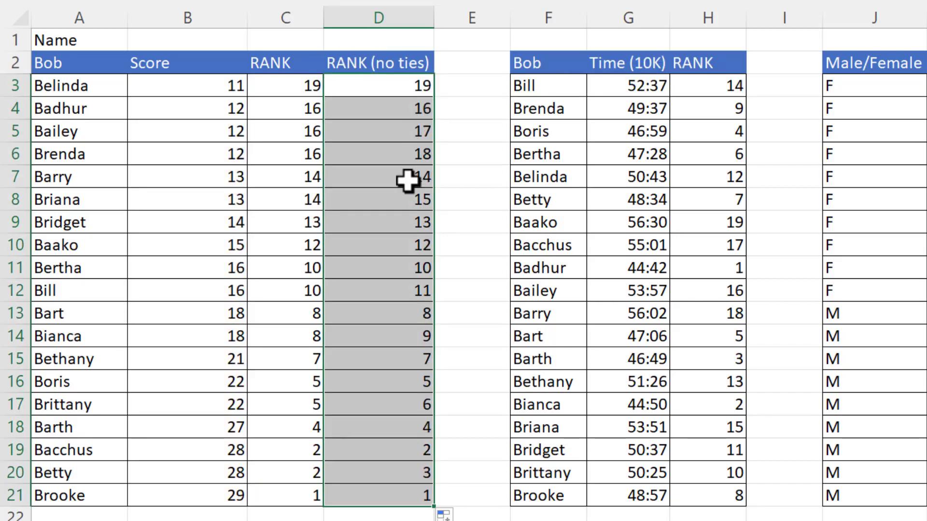
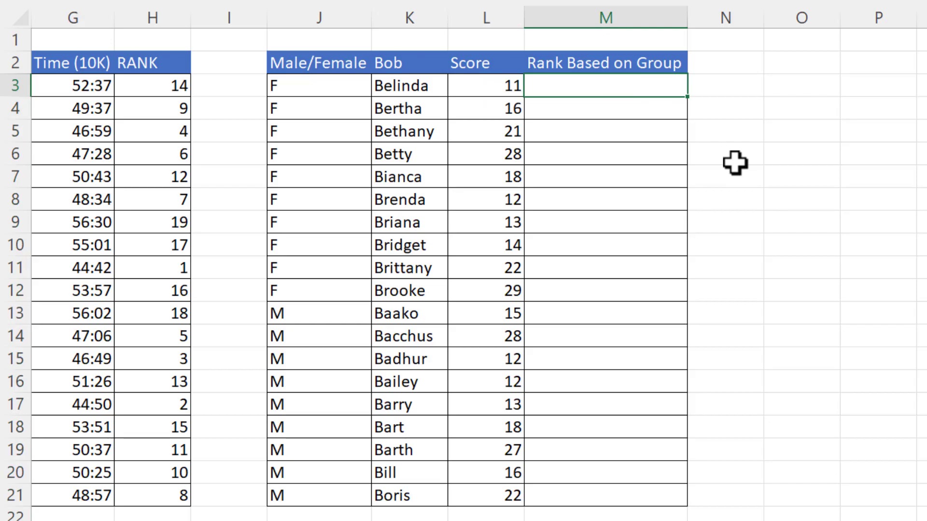
Begin a COUNTIFS formula in M3 with $J$3:$J$21 as the first criteria range and J3 as its criteria
type("cou")
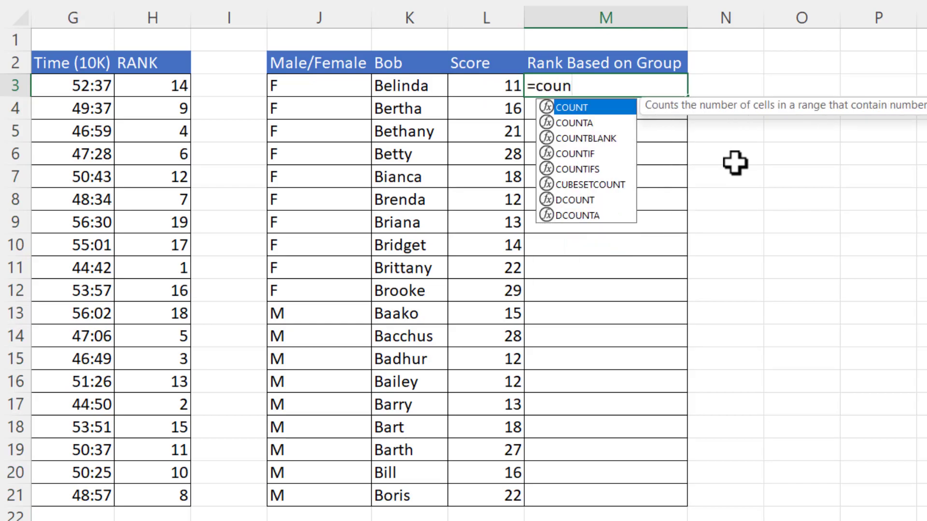
type("n")
double_click(576, 169)
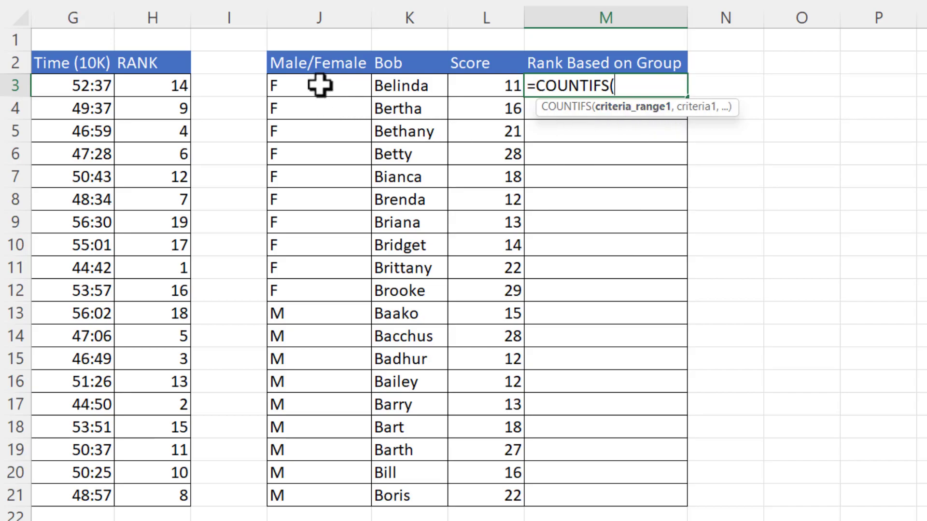
left_click_drag(319, 85, 326, 485)
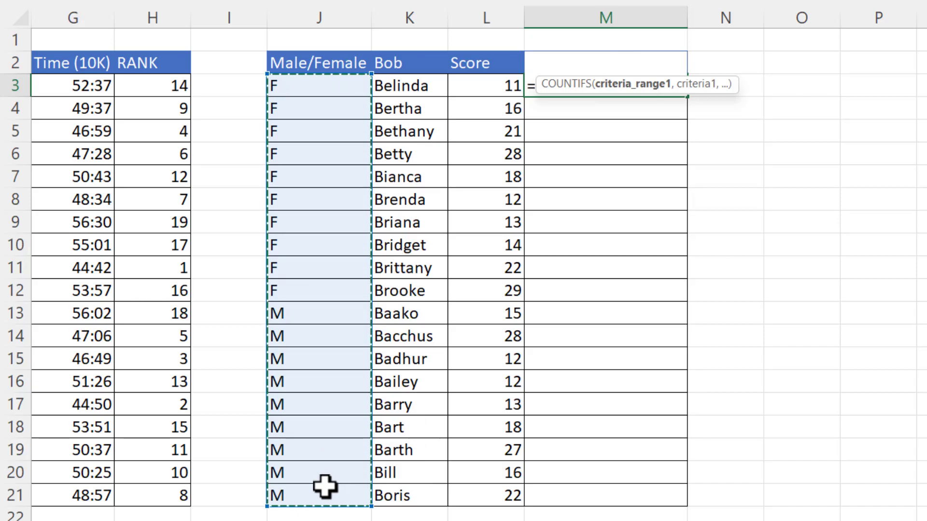
key("F4")
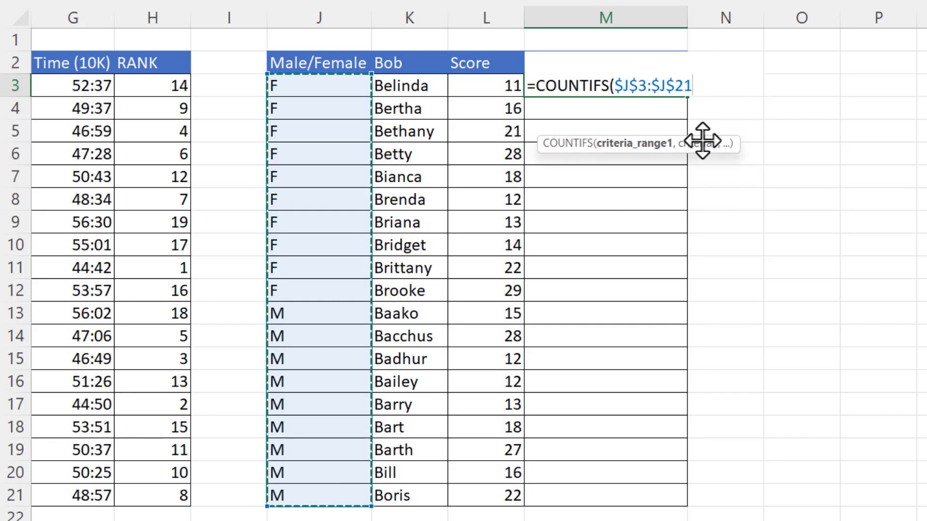
type(",")
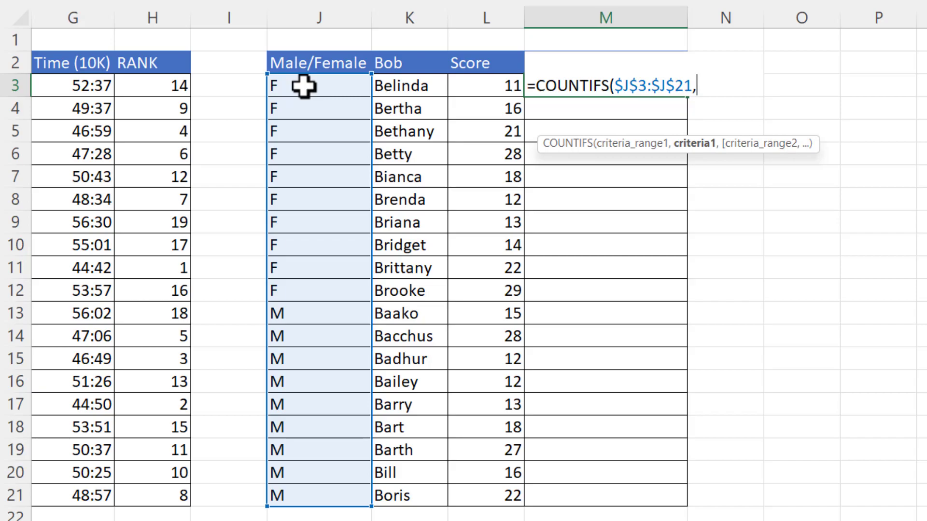
left_click(304, 86)
type(",")
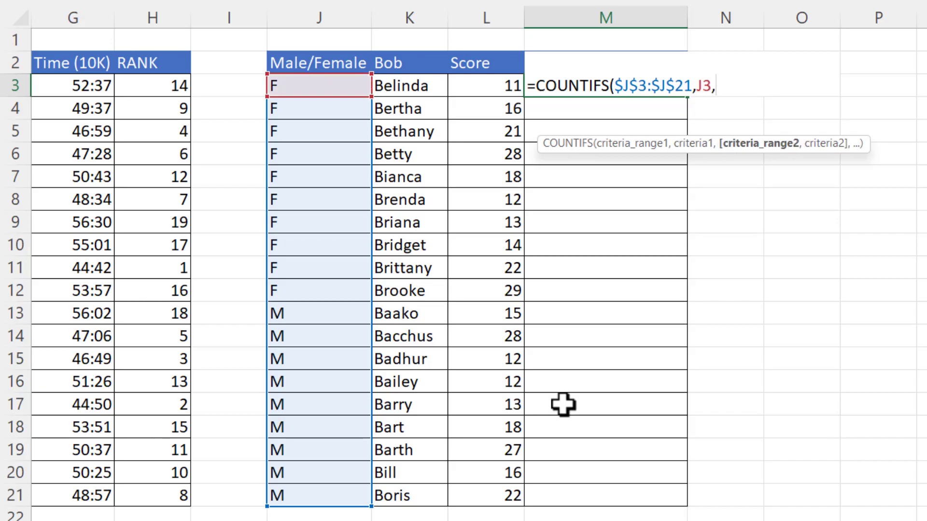
Complete the COUNTIFS formula in M3 with range $L$3:$L$21 and criteria ">"&L3, and fill it down to M21
left_click_drag(505, 86, 510, 500)
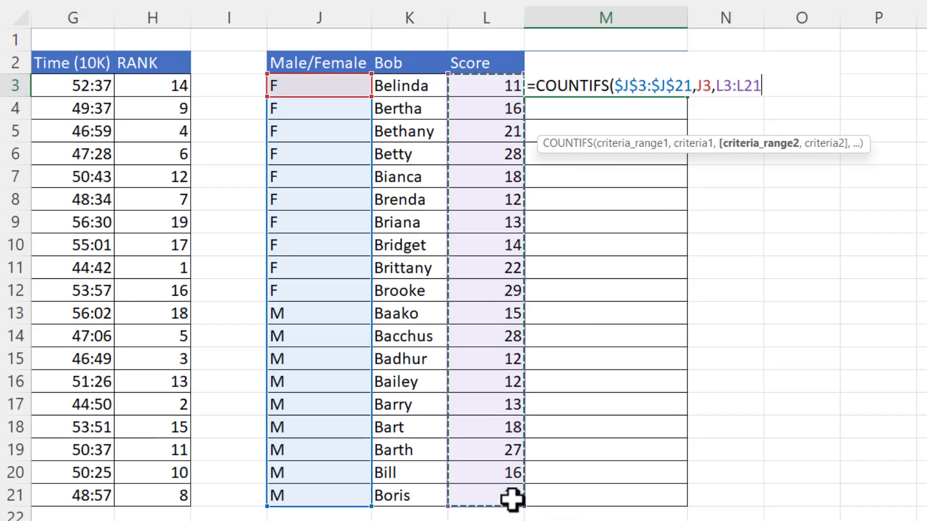
key("F4")
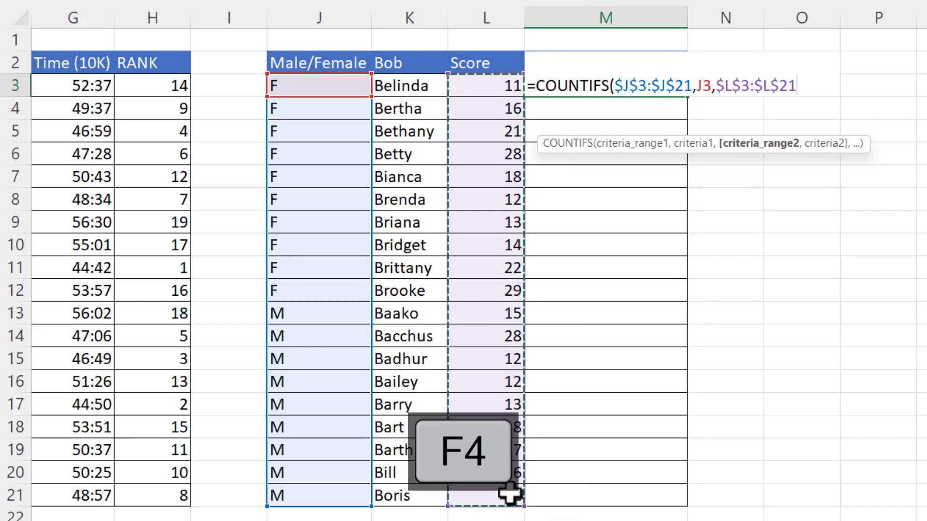
type(",\">\"&")
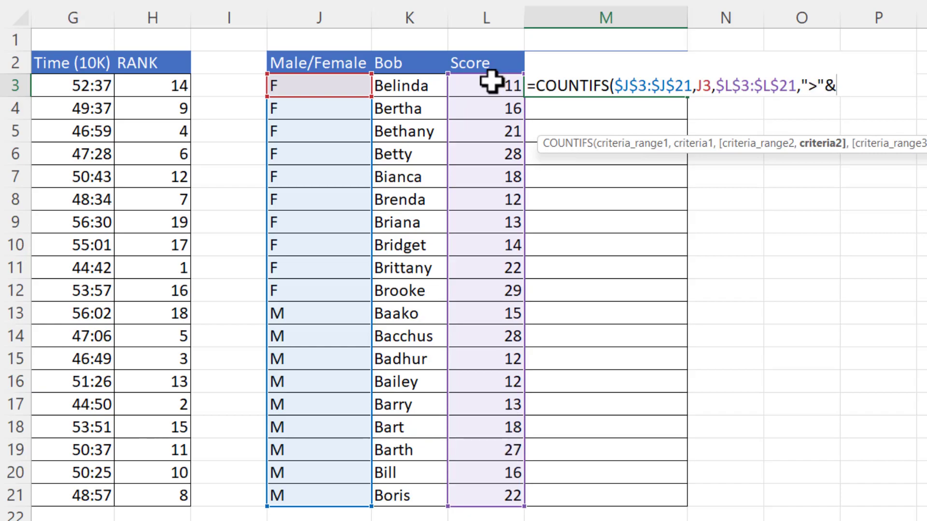
left_click(491, 82)
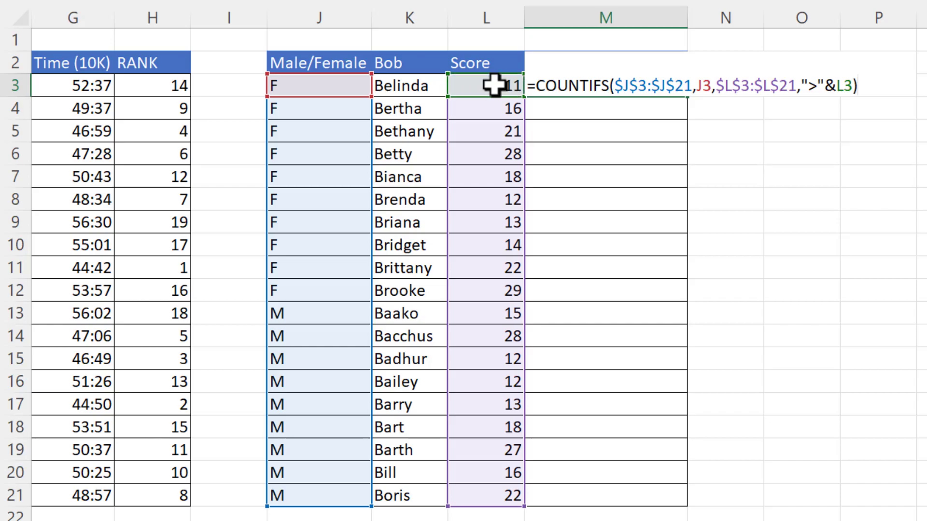
key("Return")
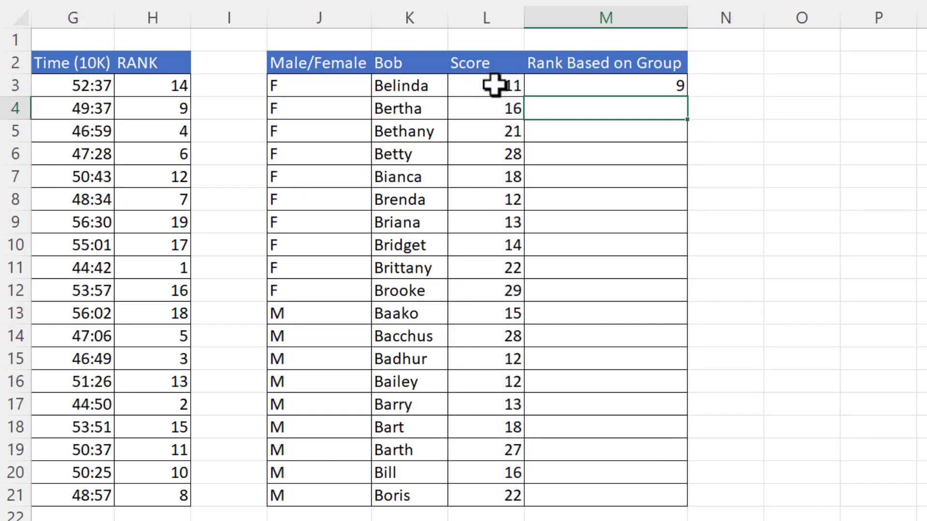
left_click(681, 89)
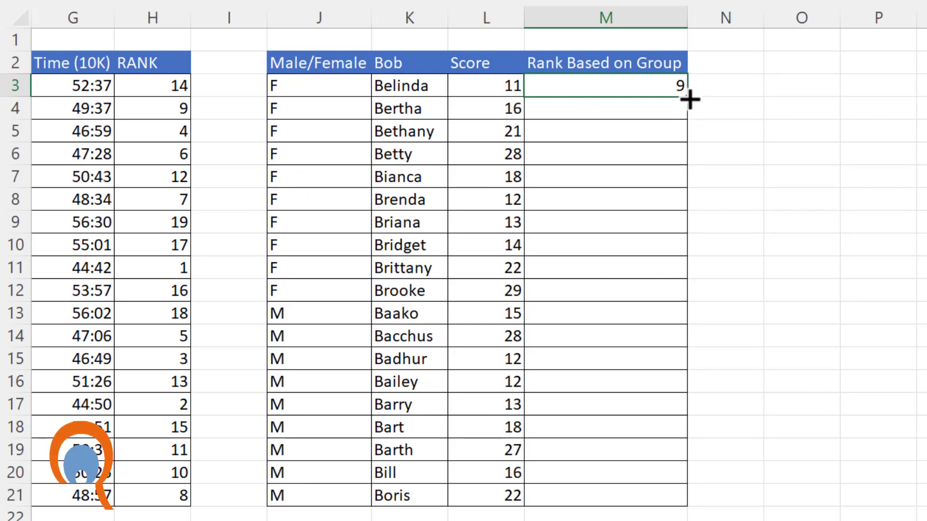
double_click(687, 96)
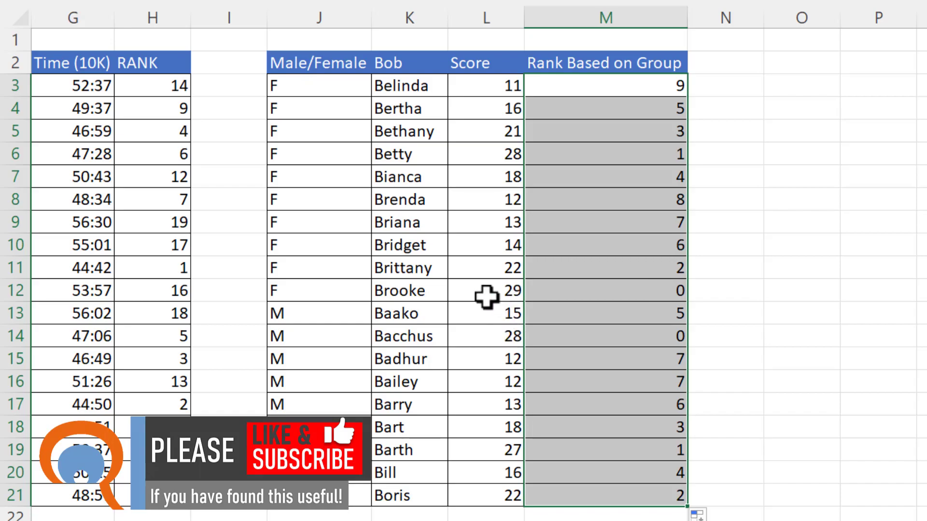
Add 1 to the COUNTIFS result in M3 and fill the revised formula down to M21
double_click(672, 84)
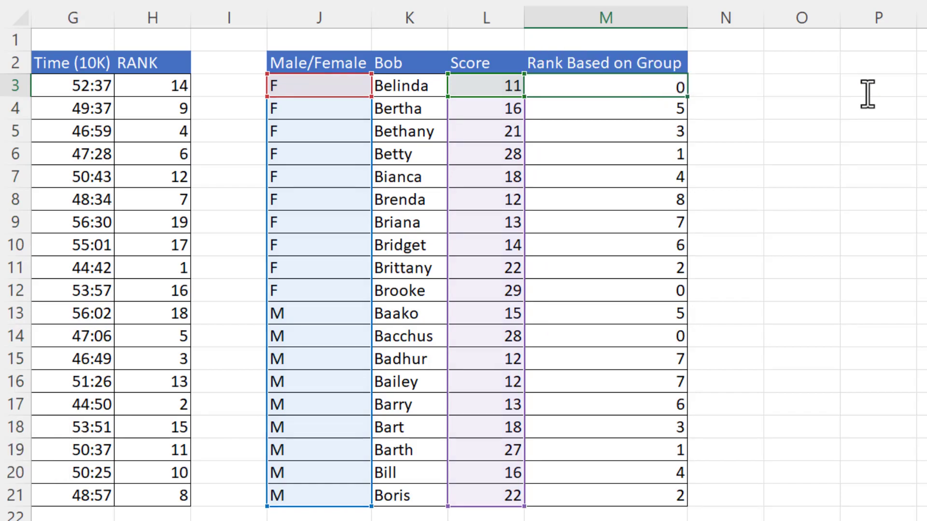
key("Return")
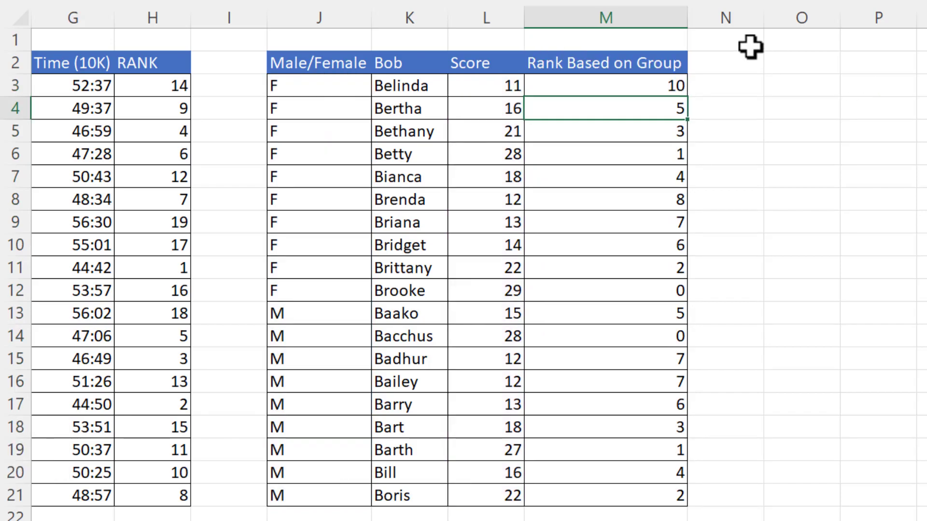
left_click(656, 88)
double_click(687, 97)
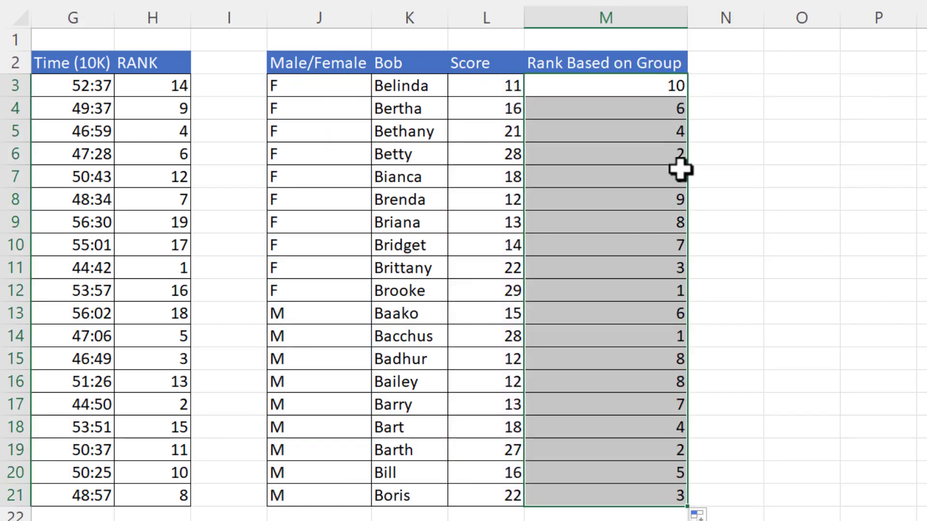
Review the group ranks by highlighting the female rows J3:M12, followed by the male rows J13:M21
left_click_drag(315, 87, 307, 289)
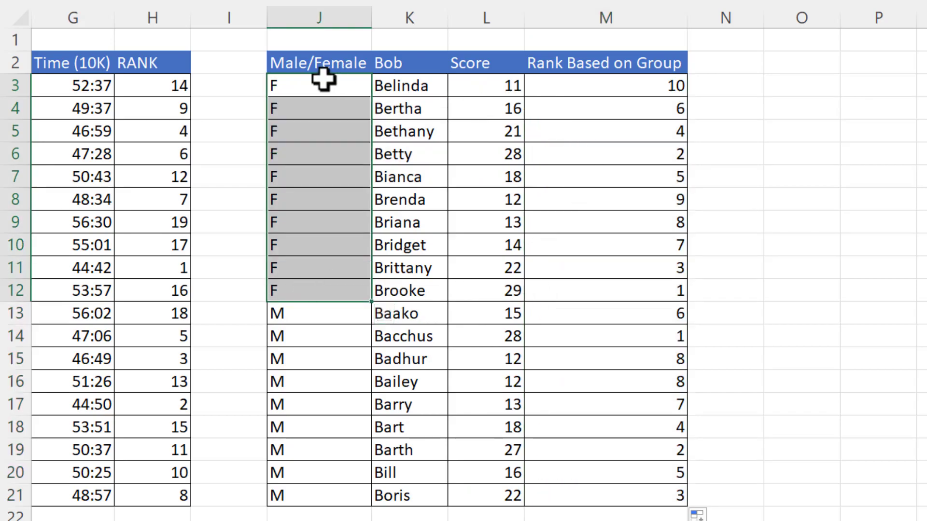
left_click_drag(323, 87, 647, 296)
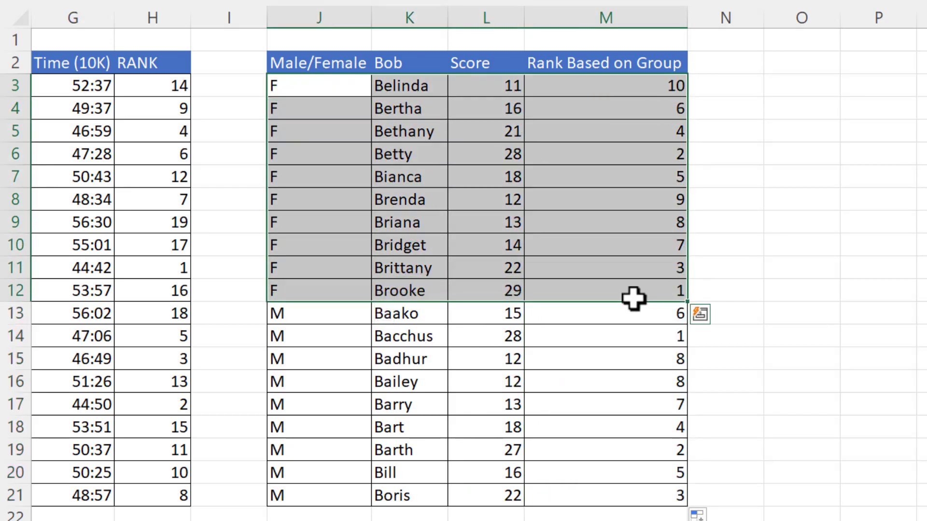
left_click_drag(292, 315, 613, 493)
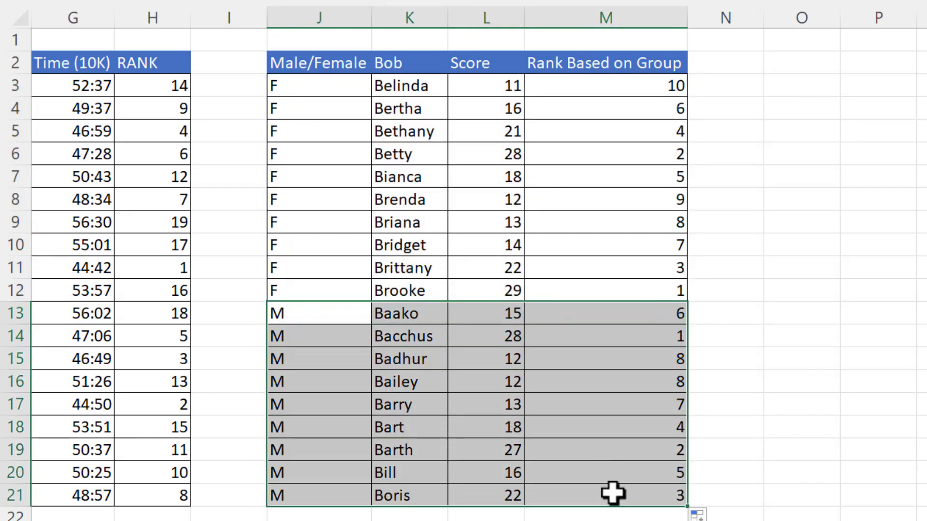